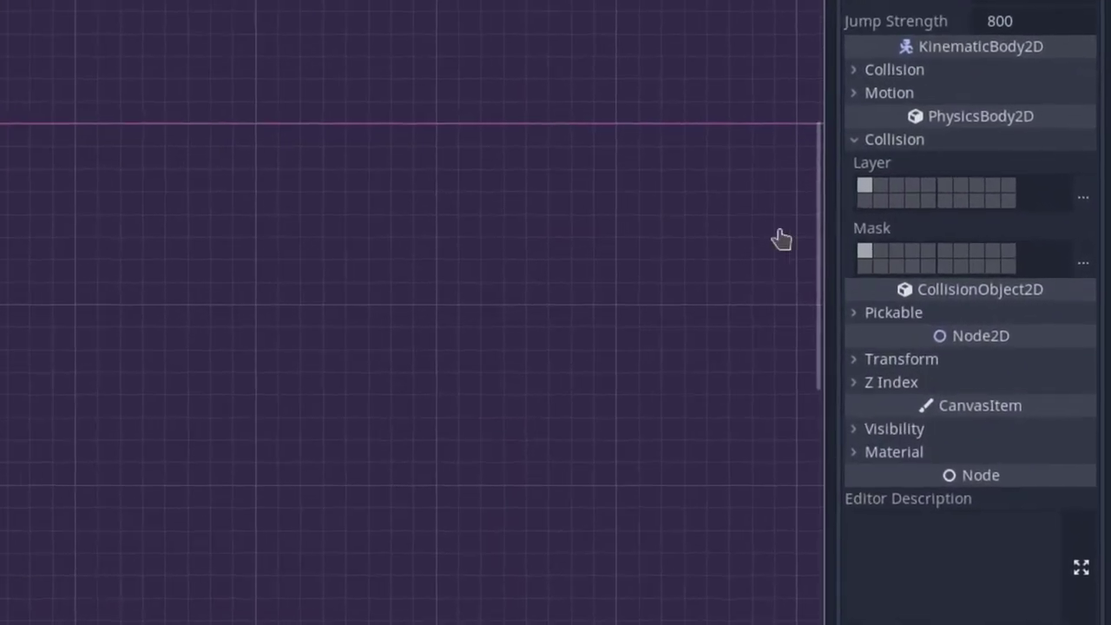
- On the player's body, uncheck collision Layer bit 1 and check Mask bit 2
{"action": "left_click", "coordinate": [850, 178]}
{"action": "left_click", "coordinate": [866, 247]}
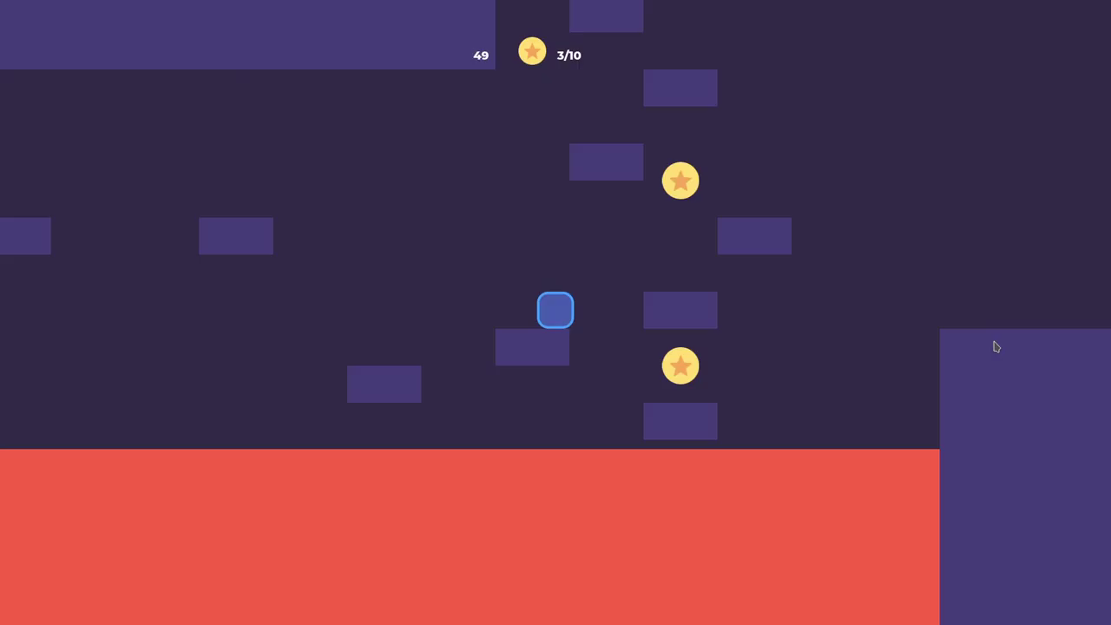
- Move the player block right and jump up the platforms to collect the star
{"action": "key", "text": "Right"}
{"action": "key", "text": "space"}
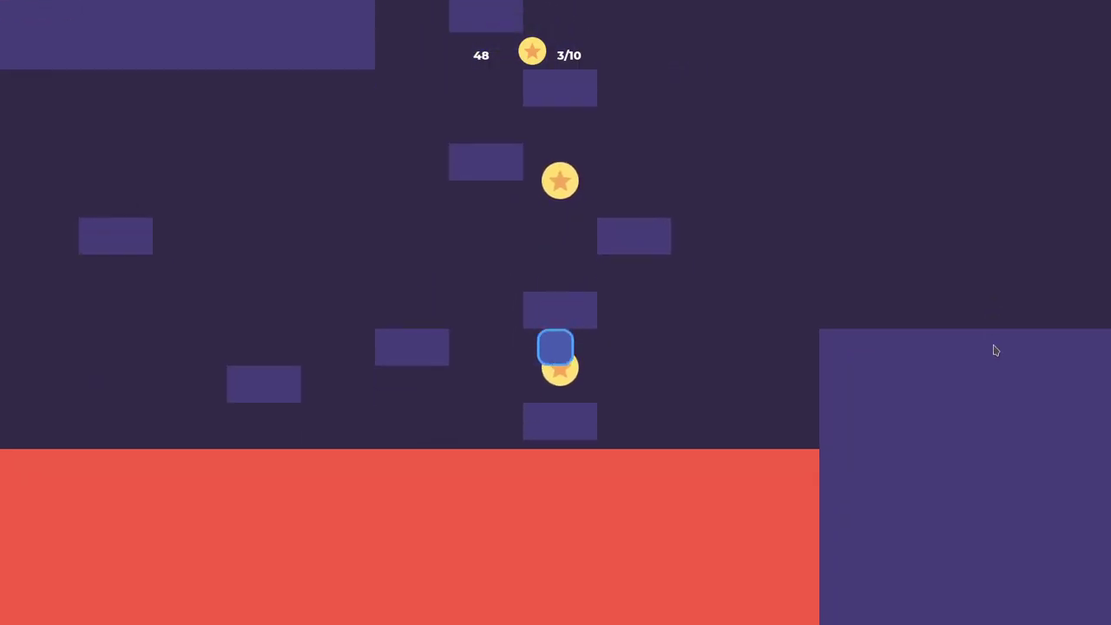
{"action": "key", "text": "Left"}
{"action": "key", "text": "Right"}
{"action": "key", "text": "space"}
{"action": "key", "text": "space"}
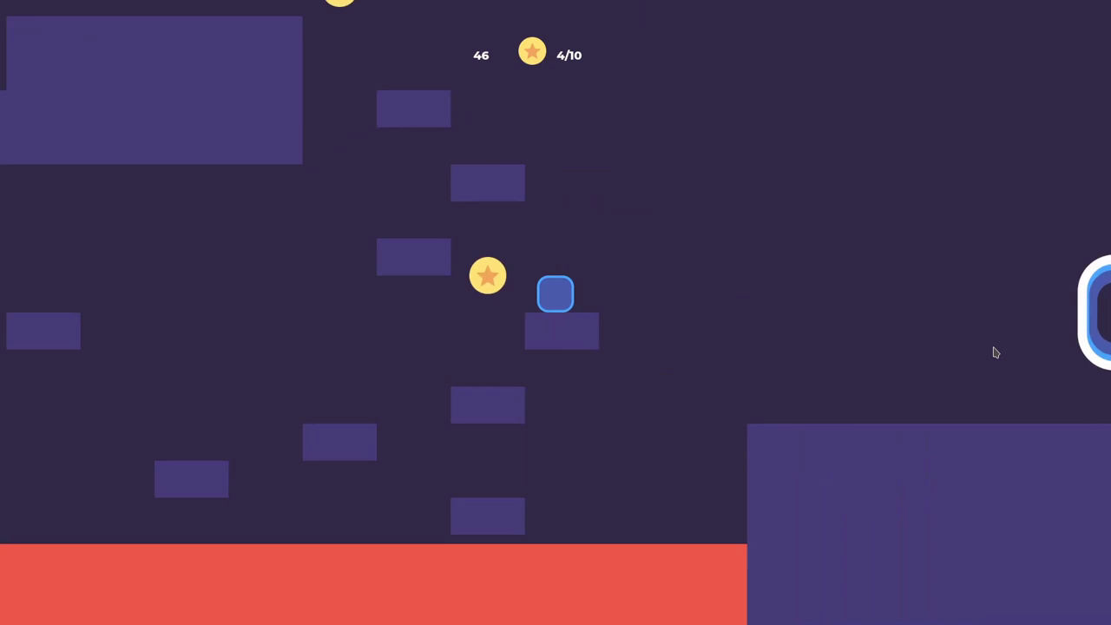
{"action": "key", "text": "Left"}
{"action": "key", "text": "Right"}
- Jump clear of the rising lava, then drop down through a platform
{"action": "key", "text": "space"}
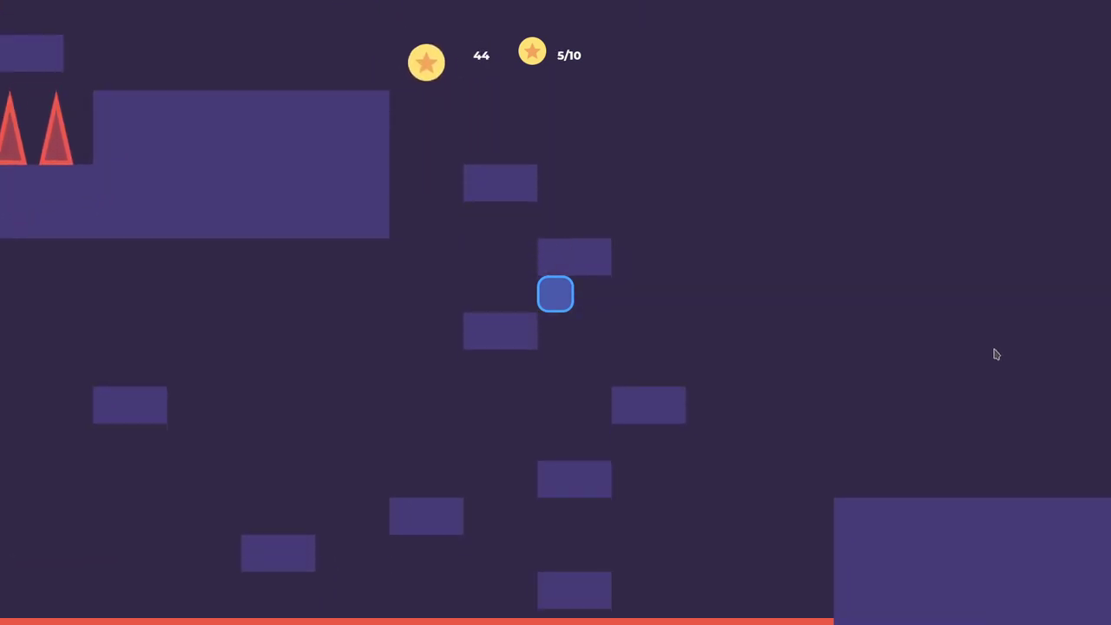
{"action": "key", "text": "Right"}
{"action": "key", "text": "space"}
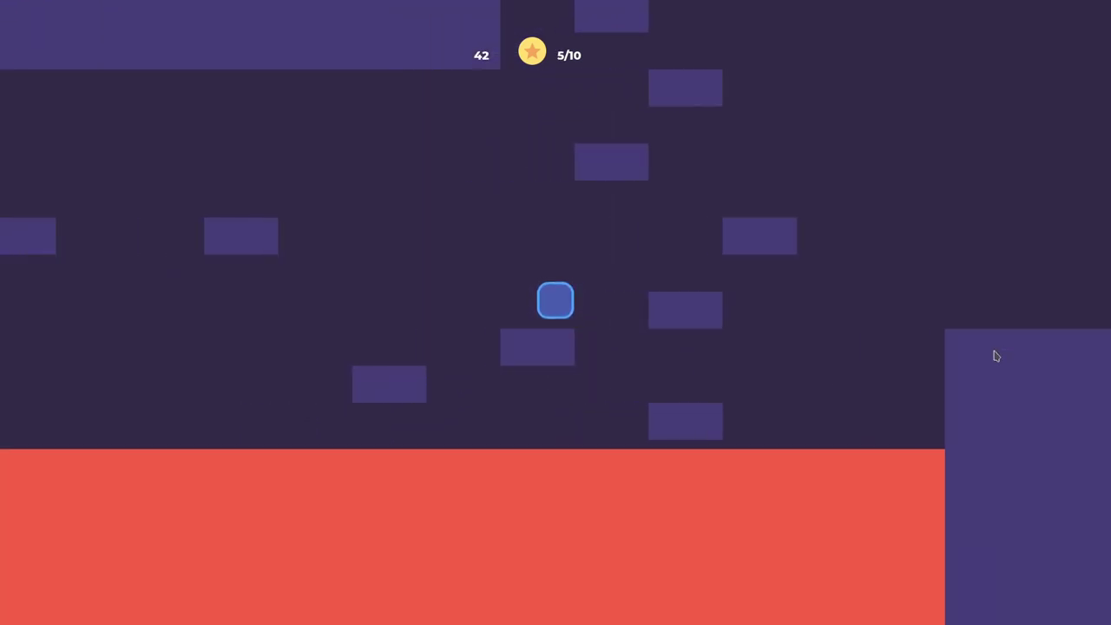
{"action": "key", "text": "Left"}
{"action": "key", "text": "Right"}
{"action": "key", "text": "Down"}
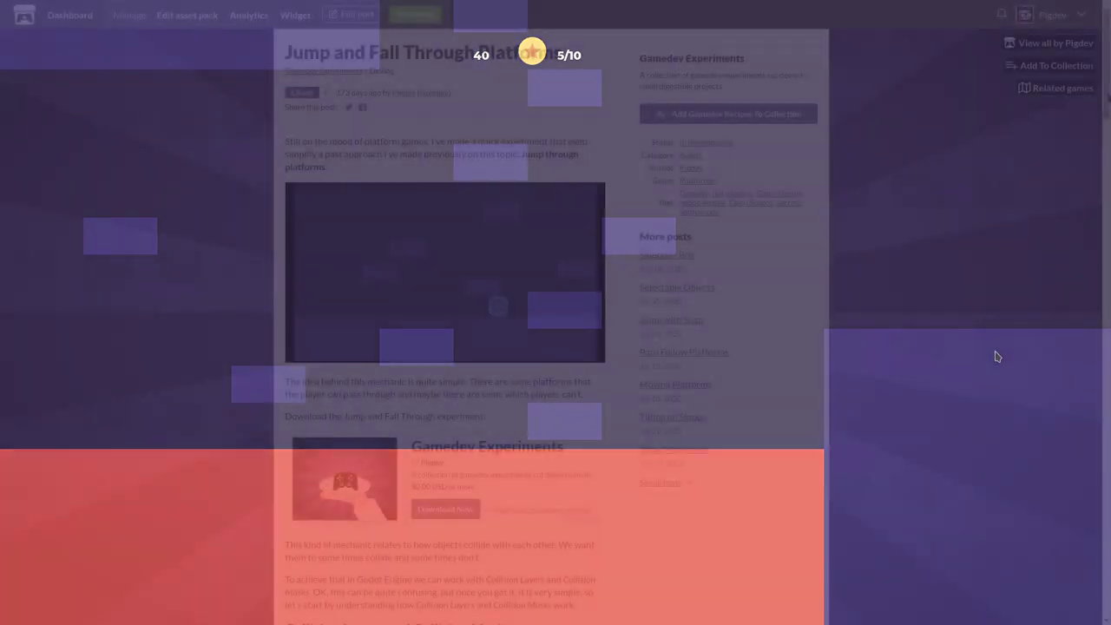
{"action": "left_click_drag", "start_coordinate": [1107, 109], "coordinate": [1093, 224]}
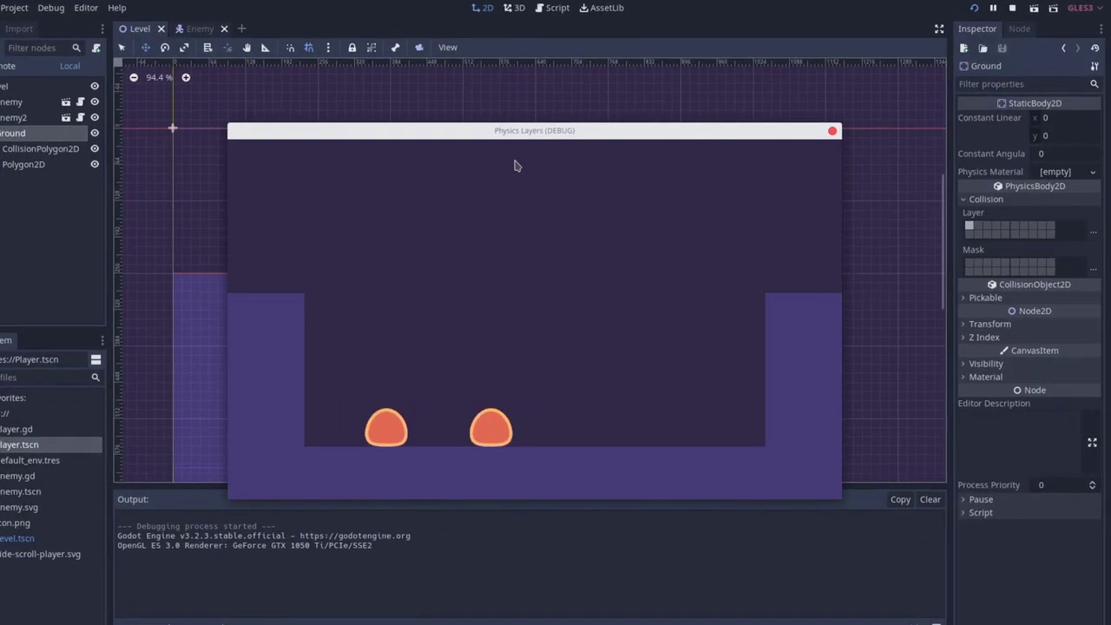
- In the Enemy scene, uncheck collision Layer bit 1
{"action": "left_click", "coordinate": [179, 23]}
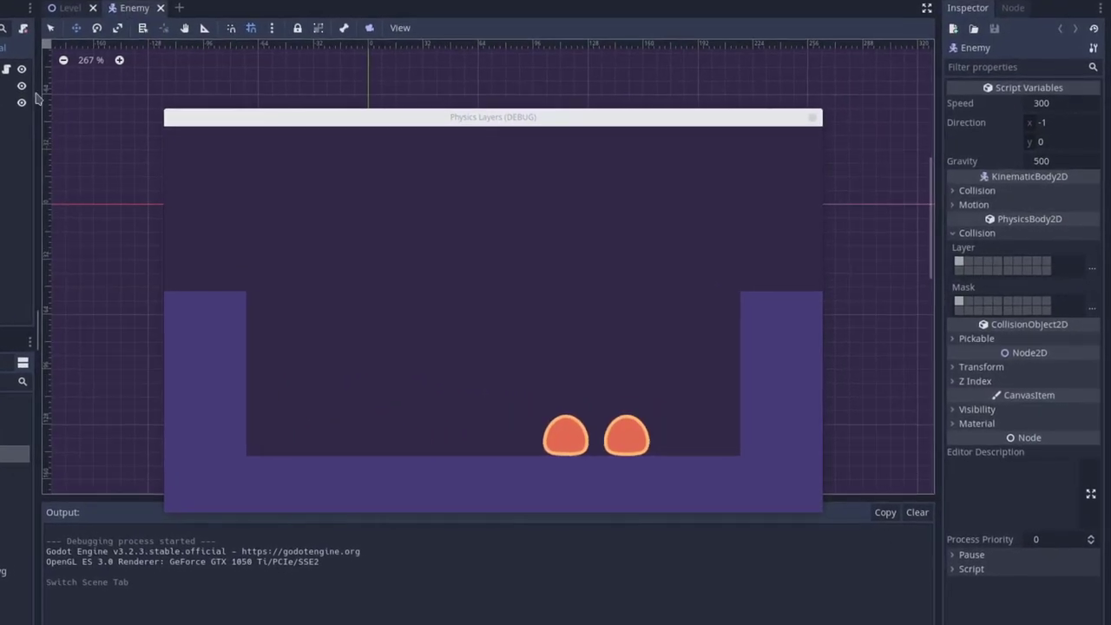
{"action": "left_click", "coordinate": [956, 261]}
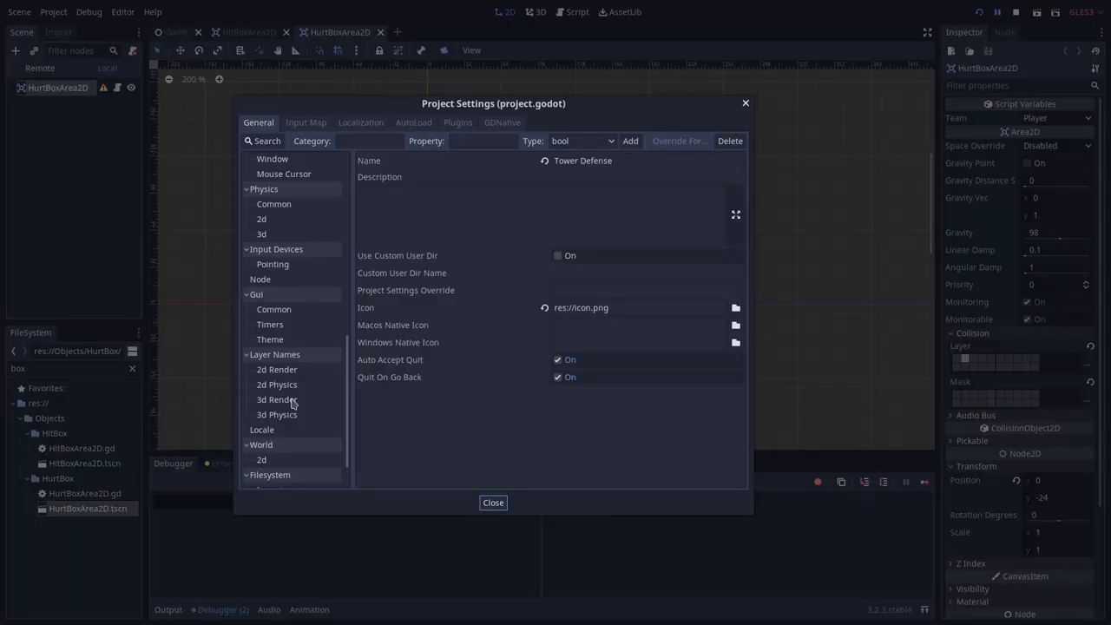
- Show the 2d Physics layer names and select the Layer 3 'enemies' name field
{"action": "left_click", "coordinate": [277, 385]}
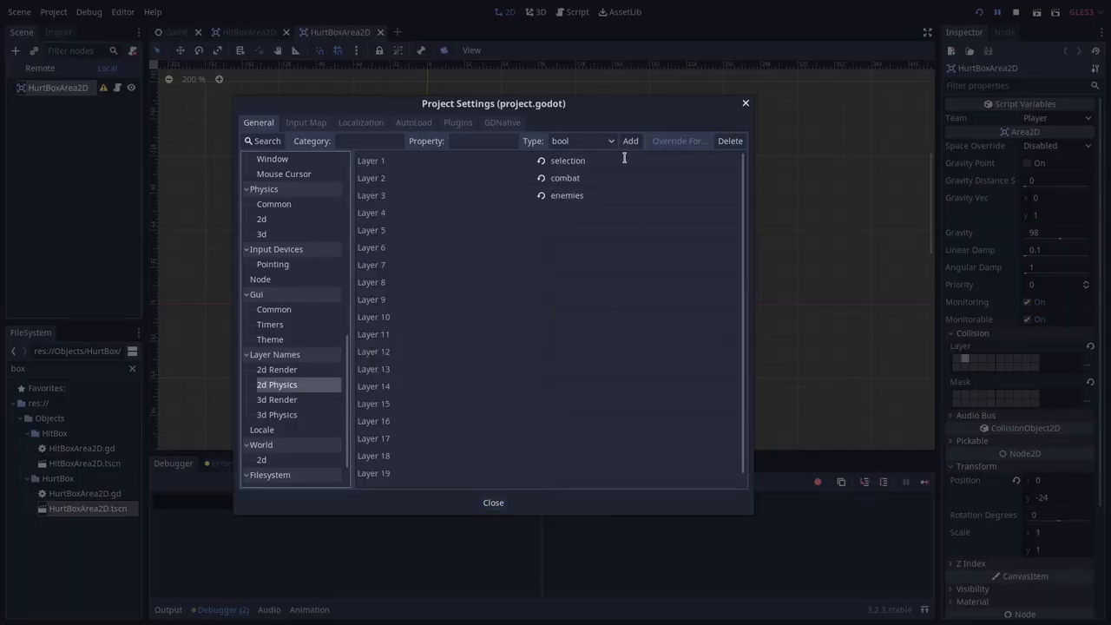
{"action": "left_click", "coordinate": [599, 193]}
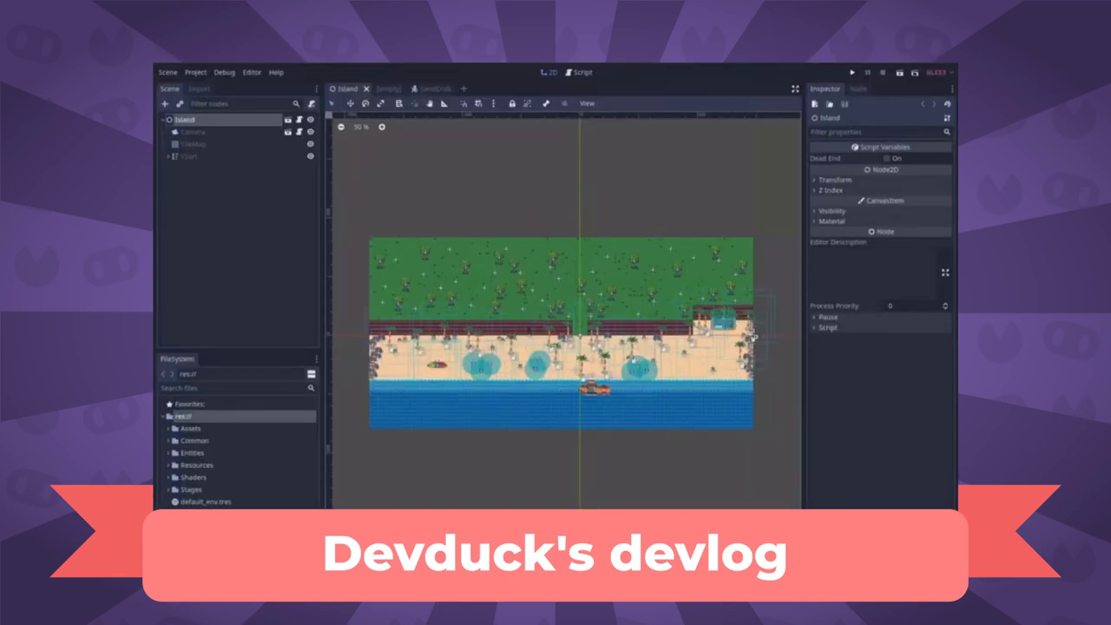
- Open Project Settings from the Project menu
{"action": "left_click", "coordinate": [196, 72]}
{"action": "left_click", "coordinate": [213, 90]}
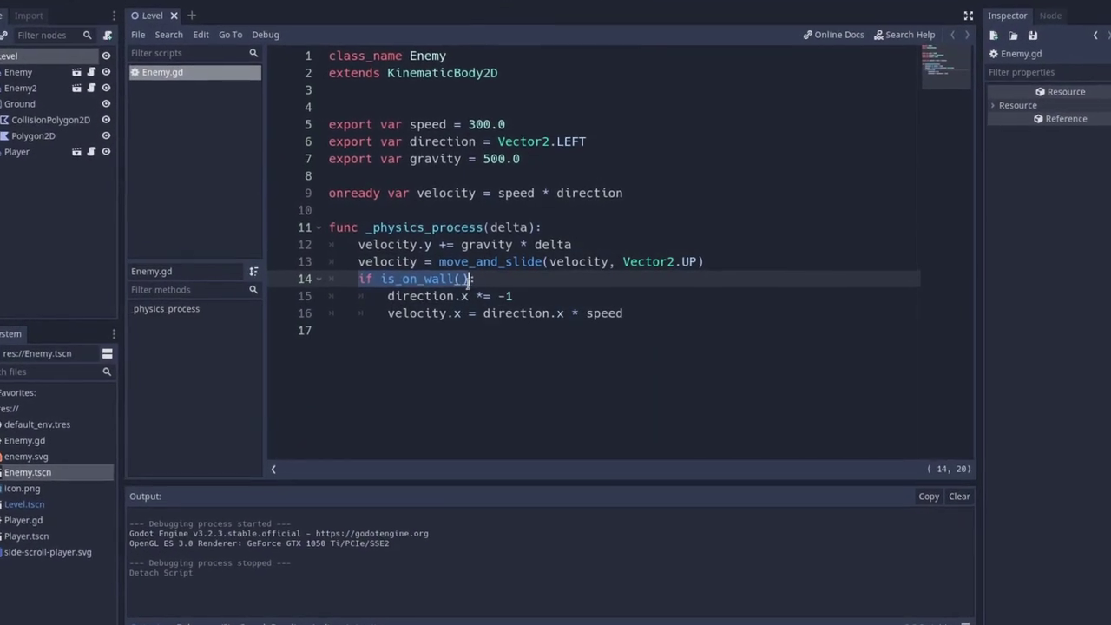
- Highlight Enemy.gd lines 15–16, the wall reversal and velocity, then run the level
{"action": "left_click", "coordinate": [393, 296]}
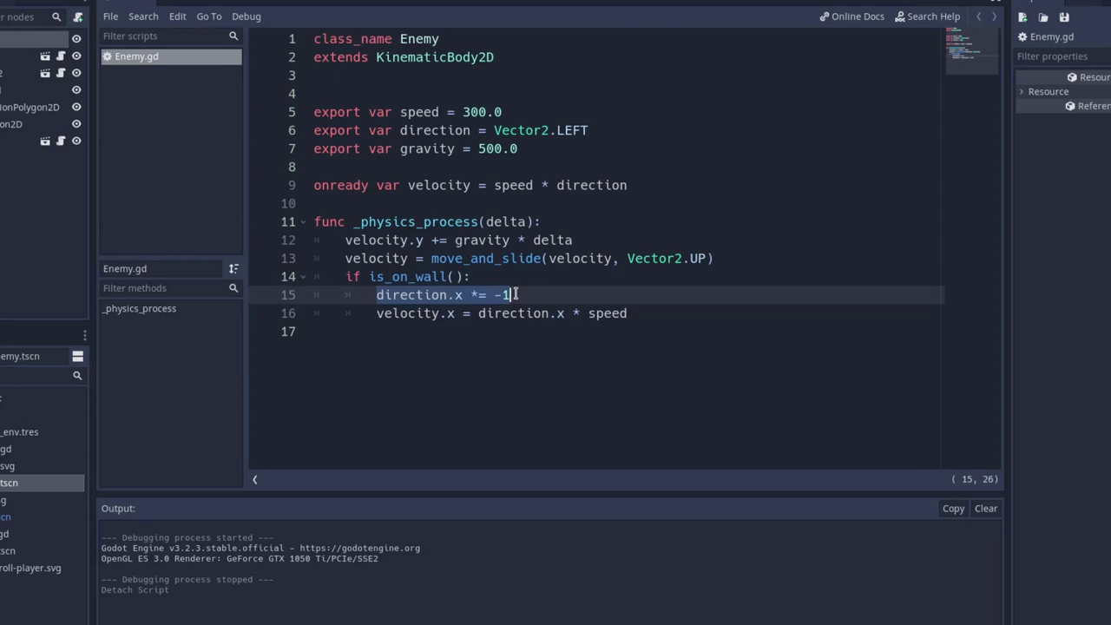
{"action": "left_click", "coordinate": [608, 315]}
{"action": "left_click_drag", "start_coordinate": [610, 314], "coordinate": [370, 314]}
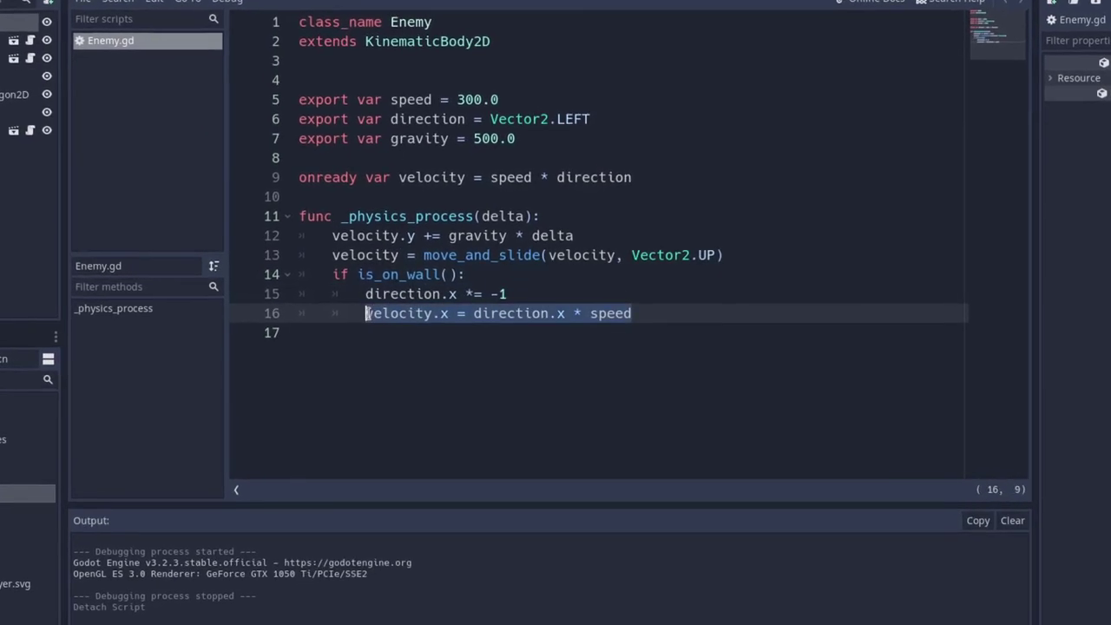
{"action": "left_click", "coordinate": [480, 374]}
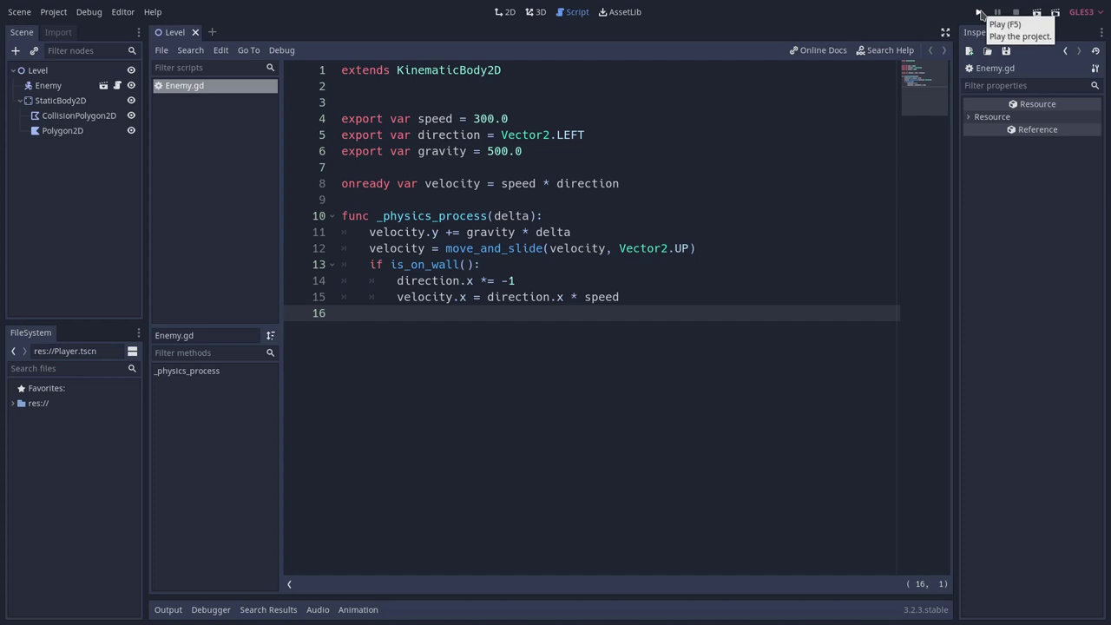
{"action": "left_click", "coordinate": [979, 14]}
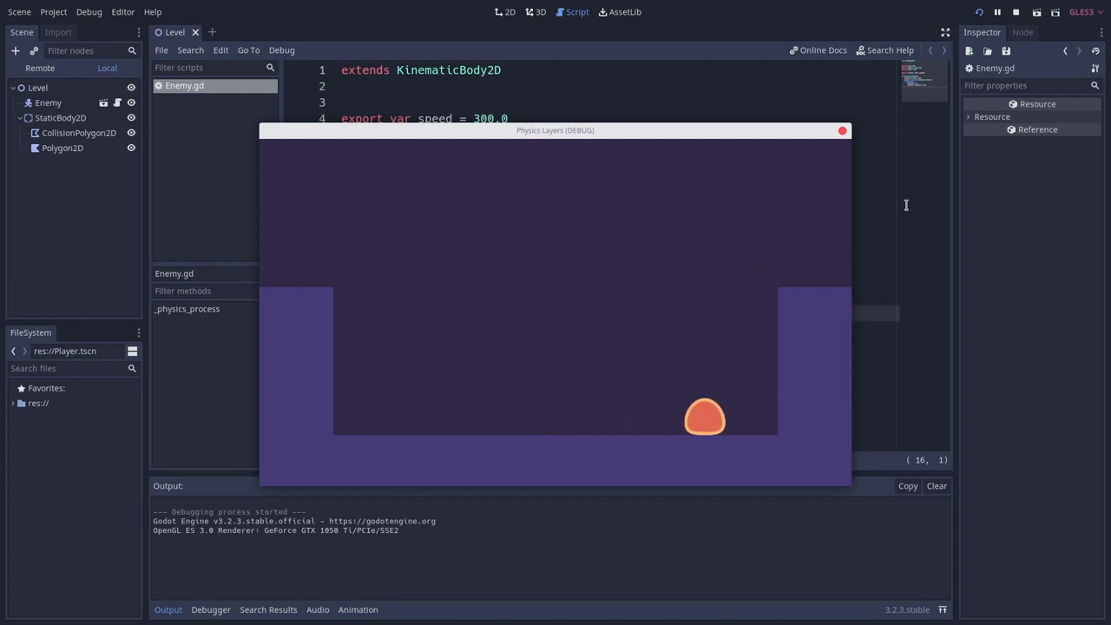
- Stop the game, duplicate the Enemy node as Enemy2, and drag it right along the floor
{"action": "left_click", "coordinate": [1017, 12]}
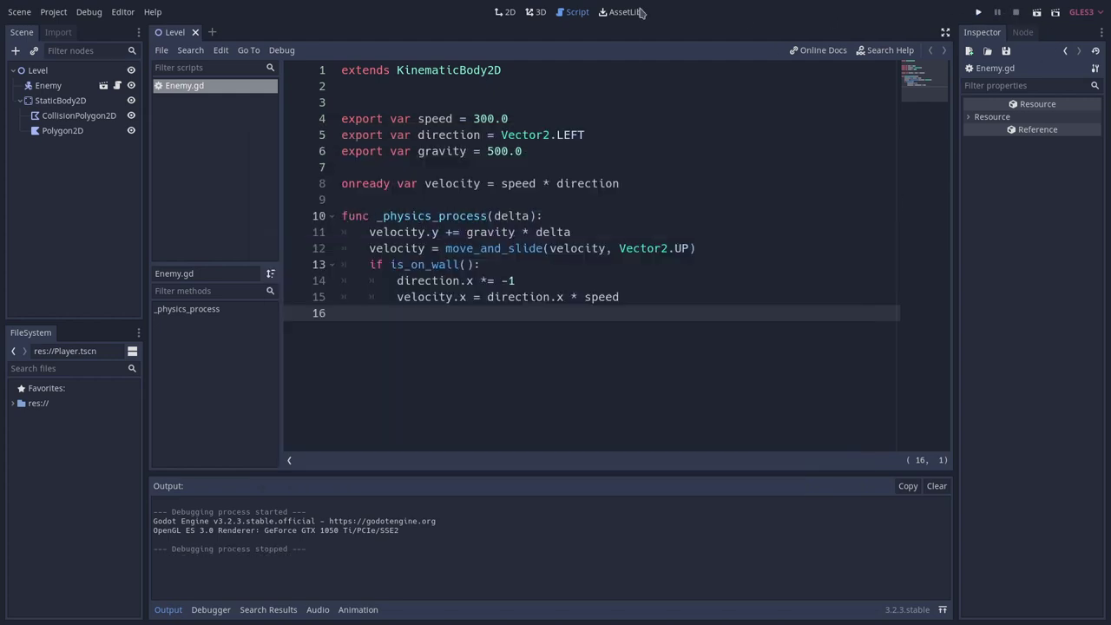
{"action": "left_click", "coordinate": [505, 12]}
{"action": "left_click", "coordinate": [48, 85]}
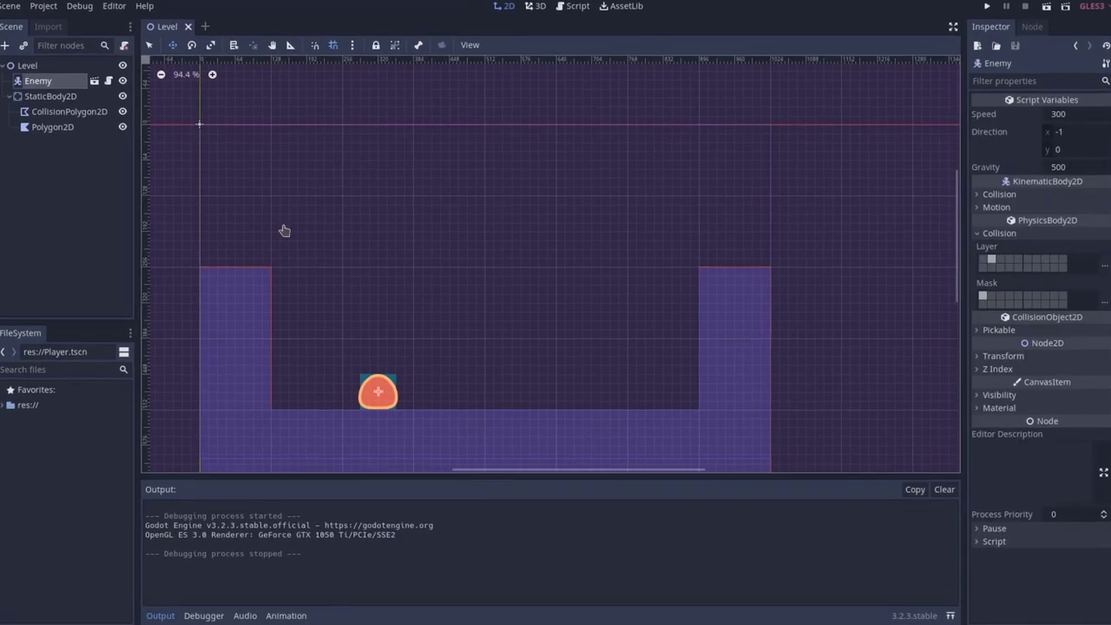
{"action": "key", "text": "ctrl+d"}
{"action": "left_click_drag", "start_coordinate": [385, 408], "coordinate": [596, 421]}
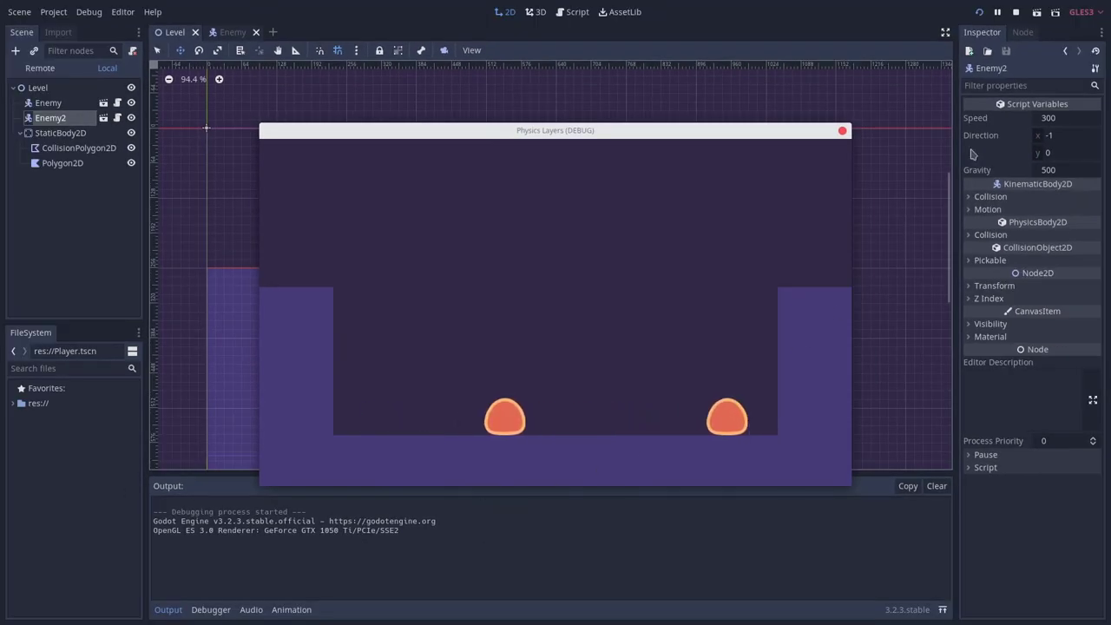
- Stop the game, uncheck collision Layer bit 1 in the Enemy scene, and rerun the level
{"action": "left_click", "coordinate": [1015, 12]}
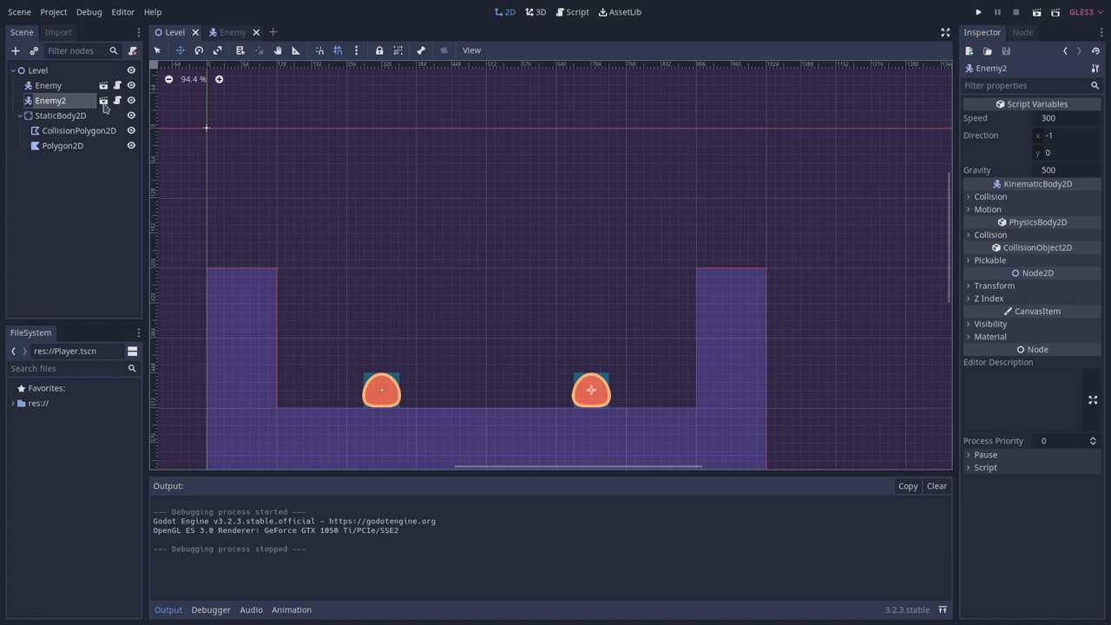
{"action": "left_click", "coordinate": [103, 101]}
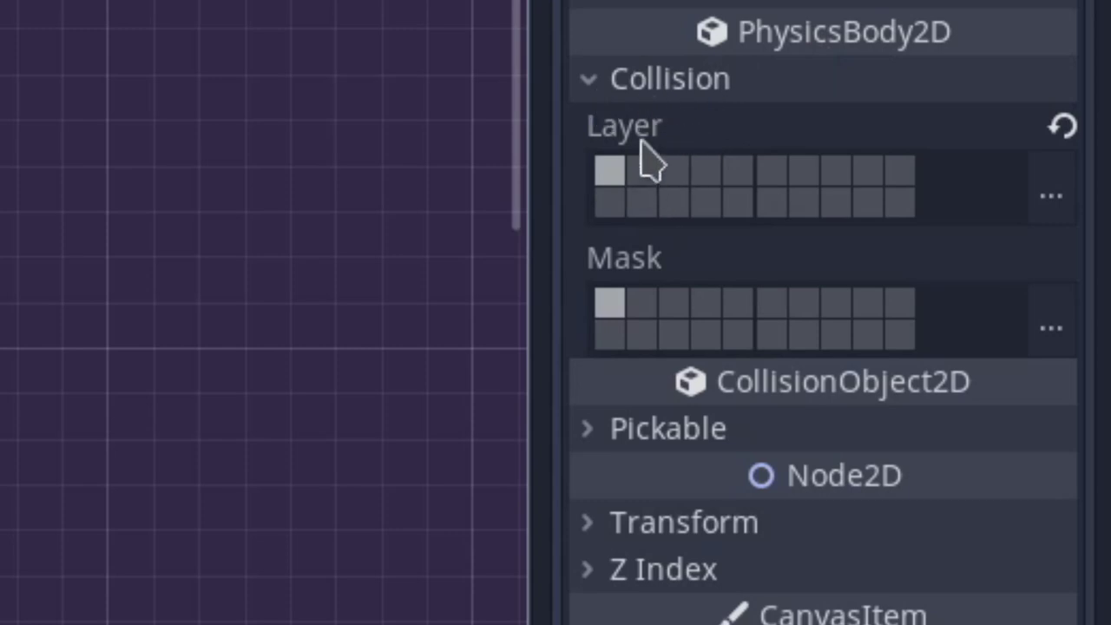
{"action": "mouse_move", "coordinate": [650, 291]}
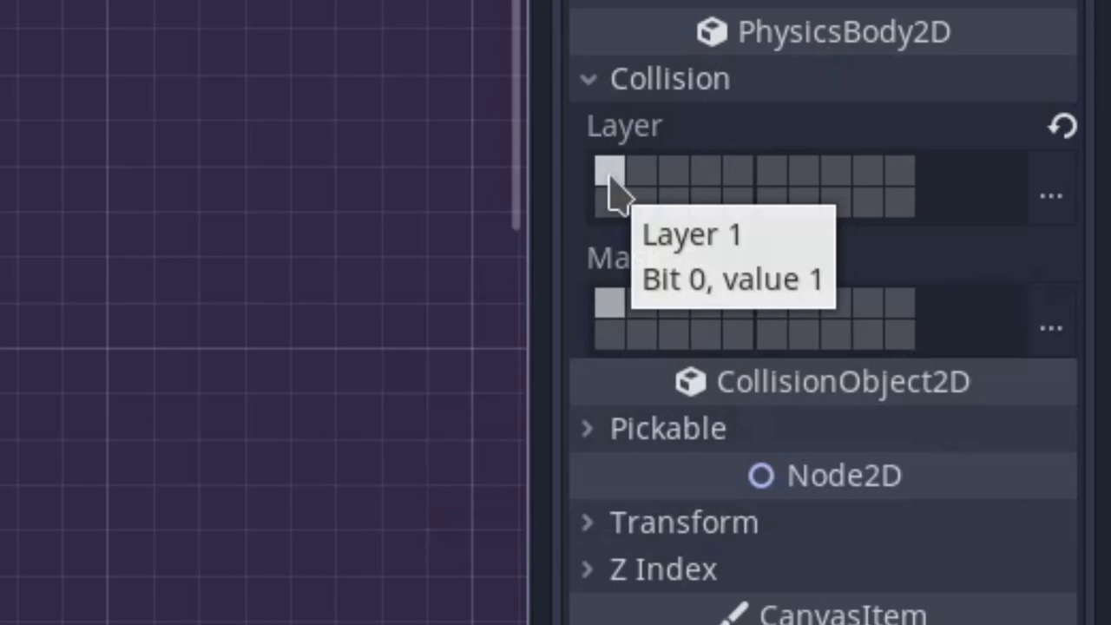
{"action": "left_click", "coordinate": [609, 178]}
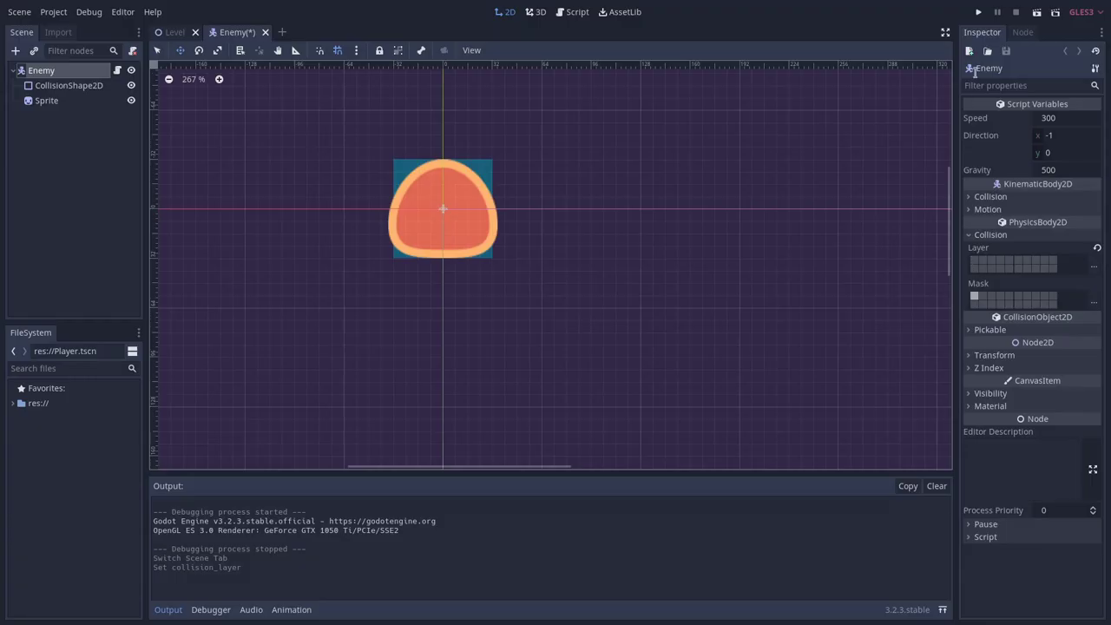
{"action": "left_click", "coordinate": [979, 13]}
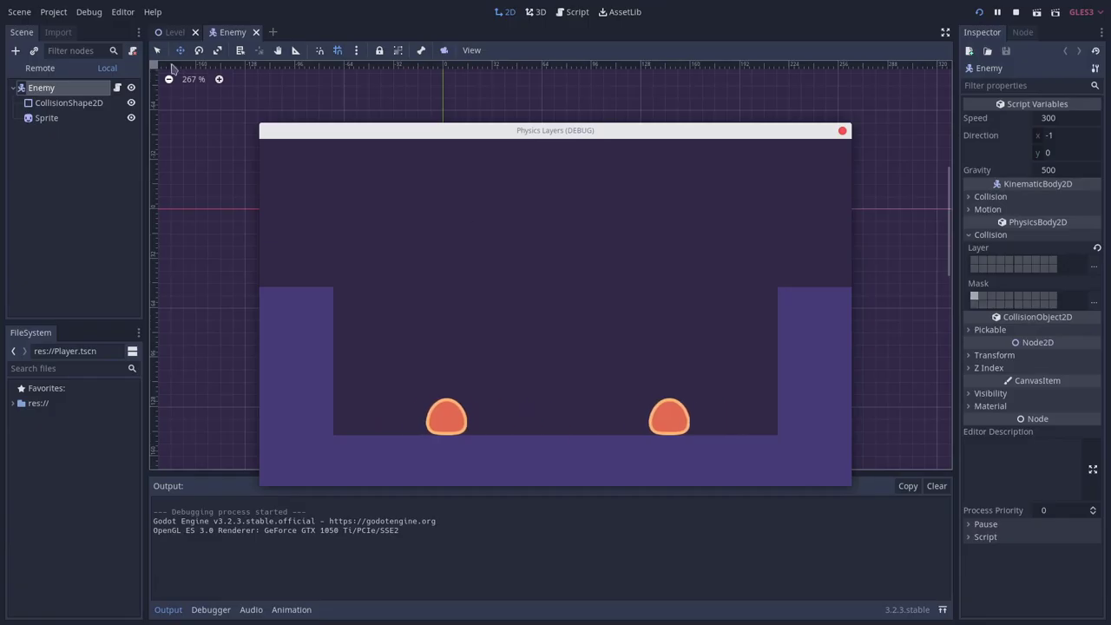
- In the Level scene, show the ground StaticBody2D's collision layer and mask
{"action": "left_click", "coordinate": [174, 32]}
{"action": "left_click", "coordinate": [66, 130]}
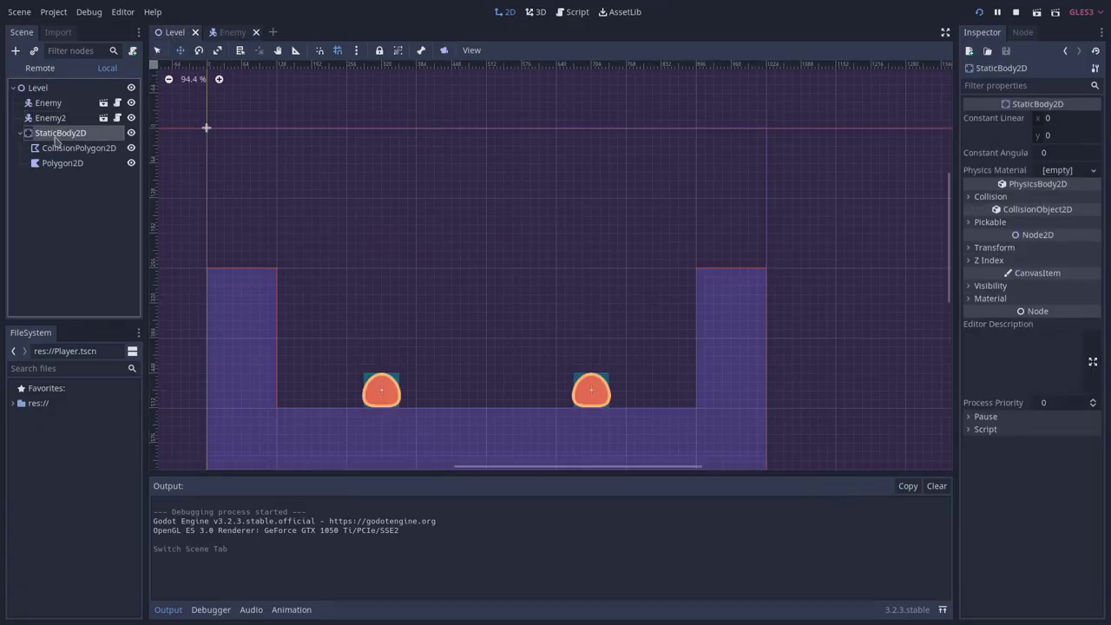
{"action": "left_click", "coordinate": [990, 197]}
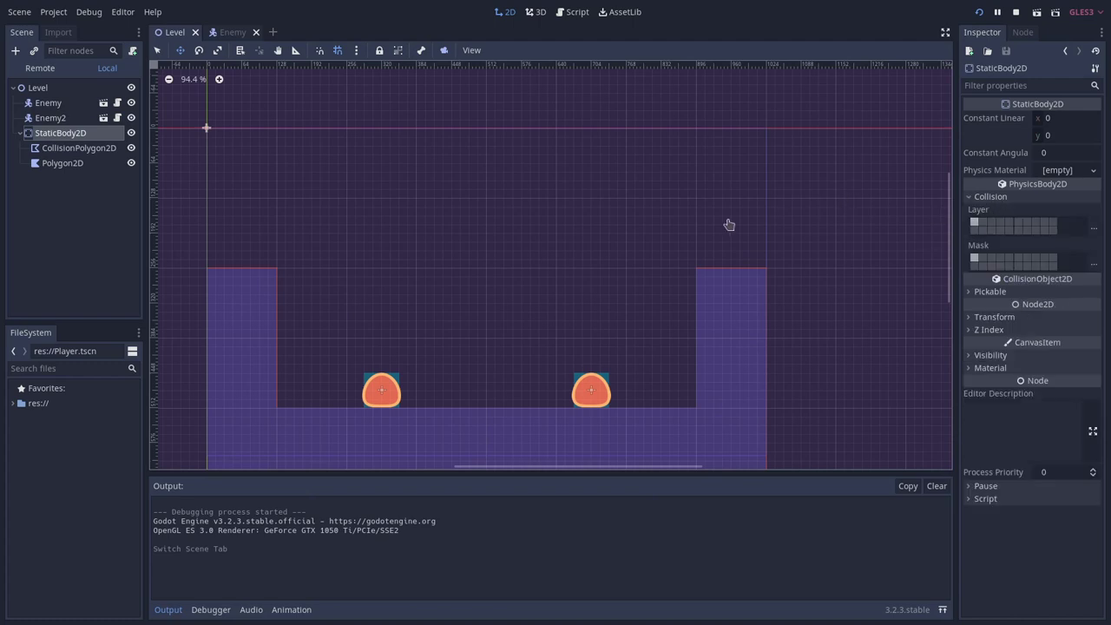
- Bring the running game window to the front, then stop it with F8
{"action": "key", "text": "super"}
{"action": "left_click", "coordinate": [181, 185]}
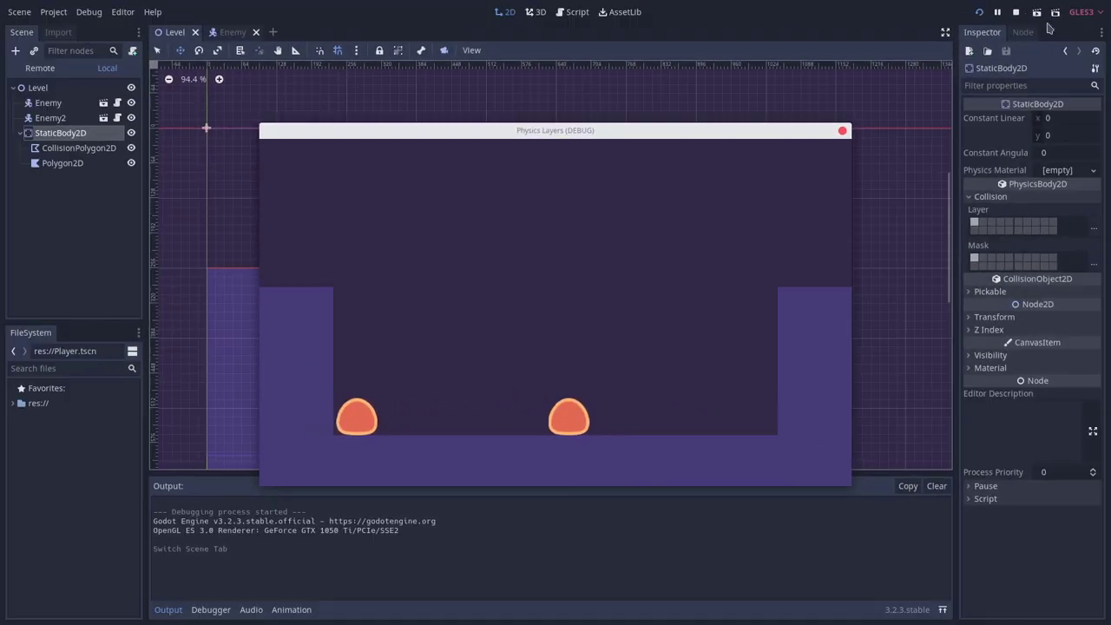
{"action": "key", "text": "F8"}
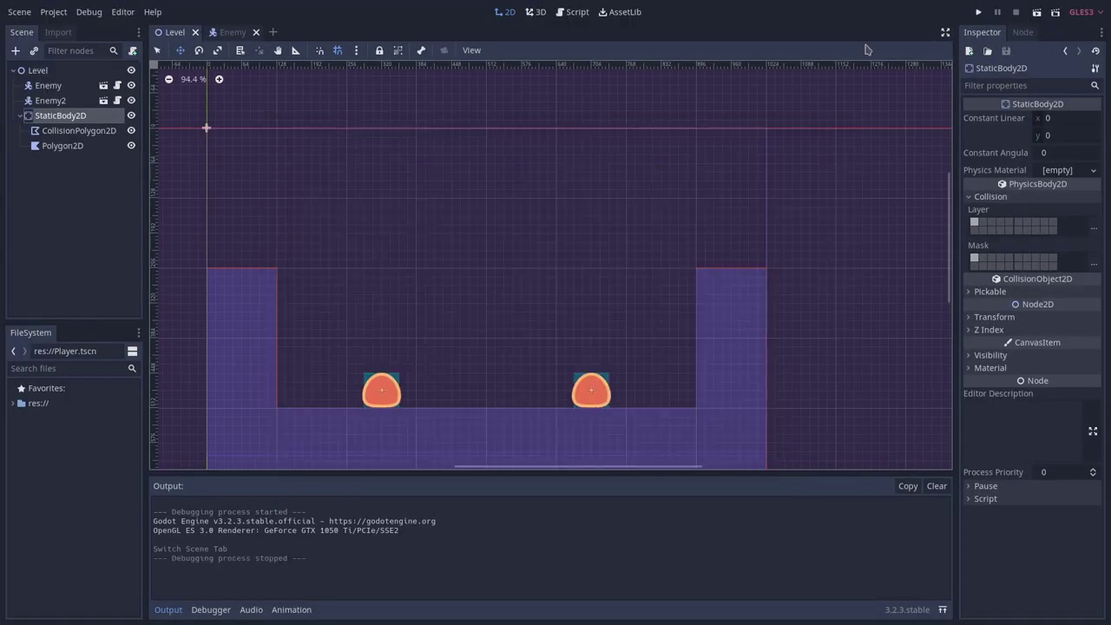
- Save Player.tscn, switch to the Level scene, and run it to test
{"action": "left_click", "coordinate": [14, 405]}
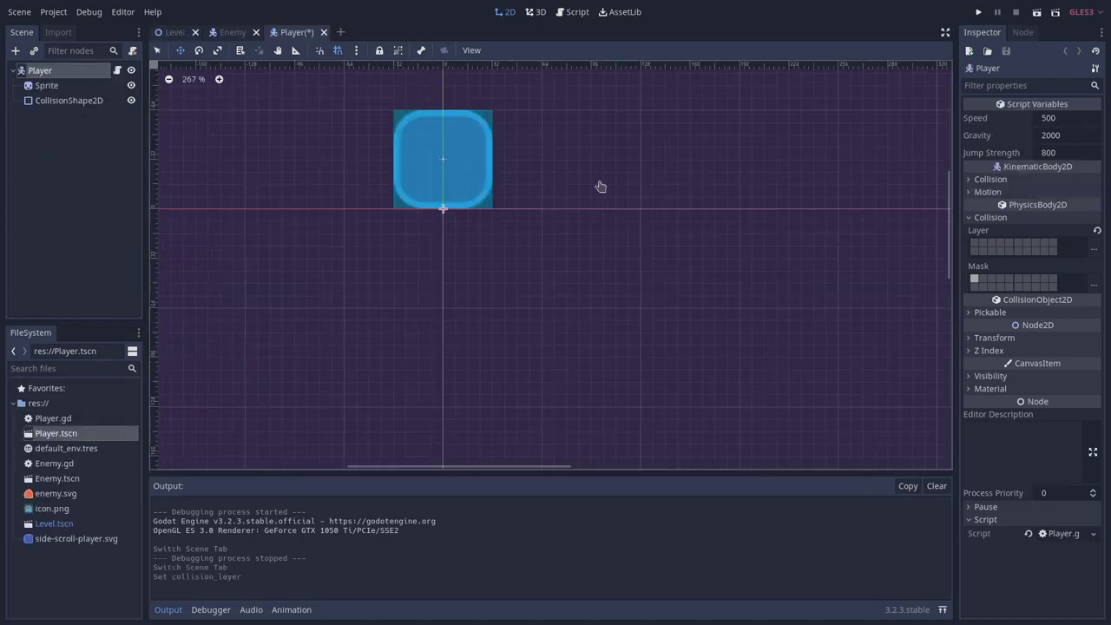
{"action": "key", "text": "ctrl+s"}
{"action": "left_click", "coordinate": [170, 31]}
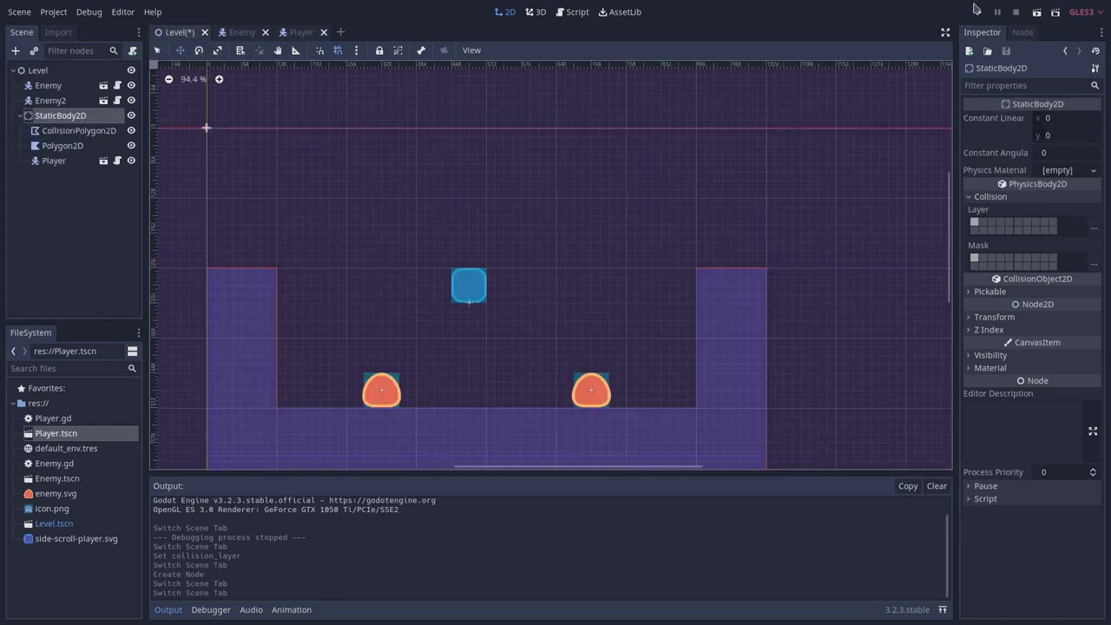
{"action": "left_click", "coordinate": [979, 11]}
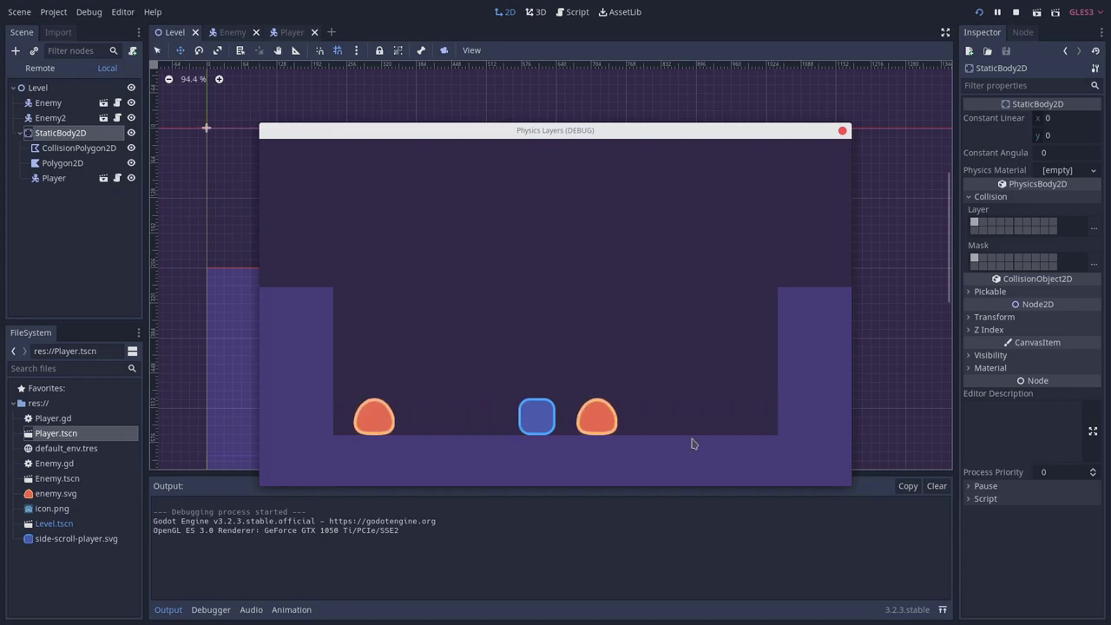
- Jump the player repeatedly onto and around the walking enemies, moving left and right
{"action": "key", "text": "space"}
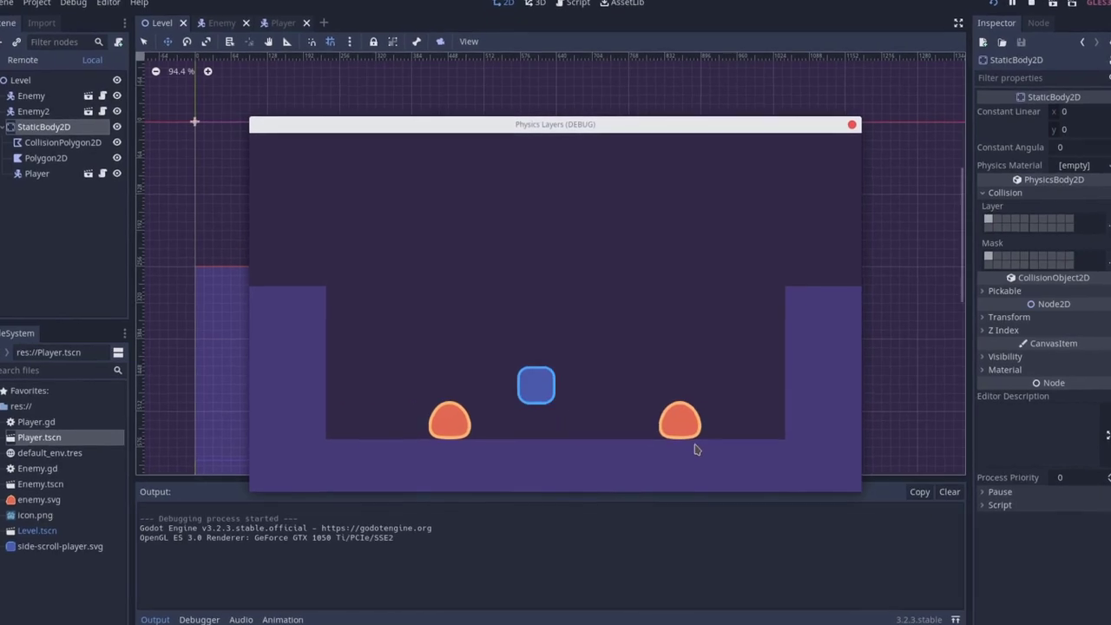
{"action": "key", "text": "space"}
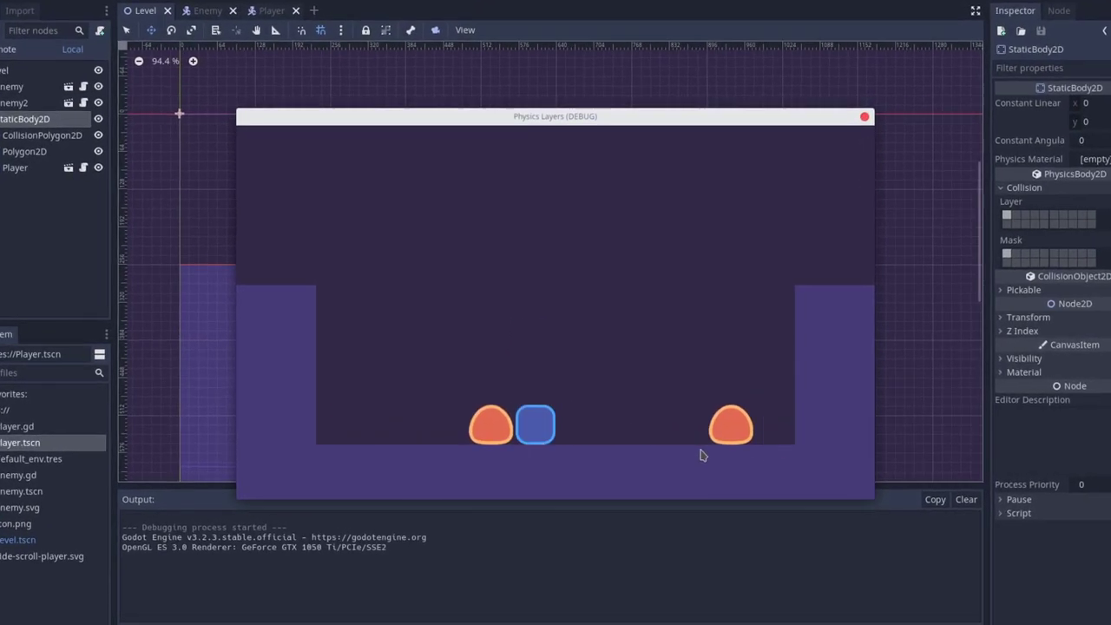
{"action": "key", "text": "space"}
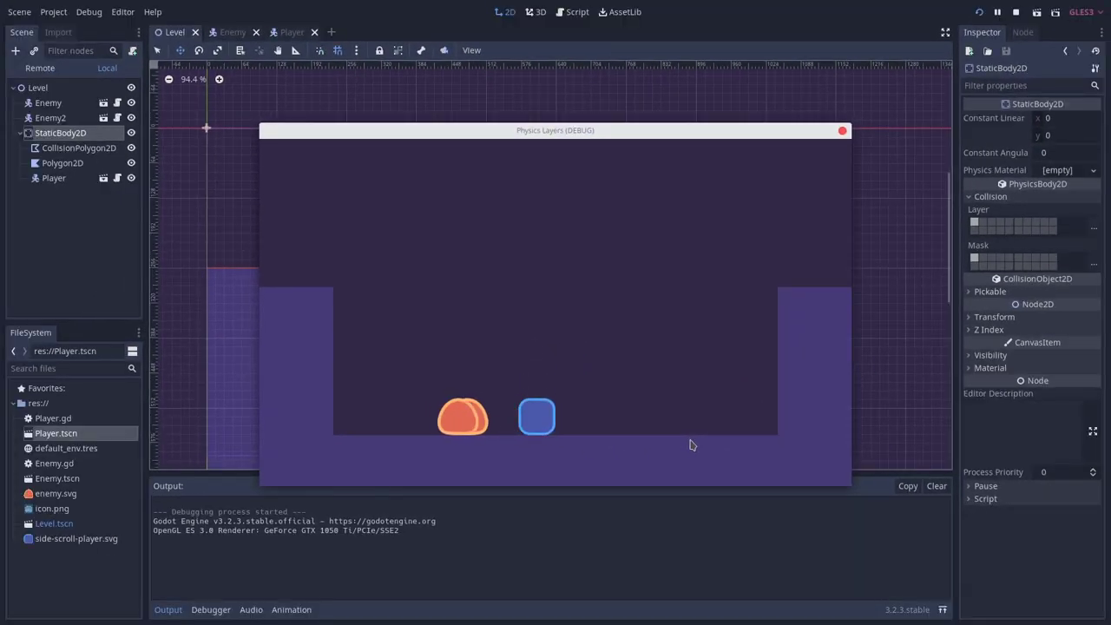
{"action": "key", "text": "space"}
{"action": "key", "text": "Left"}
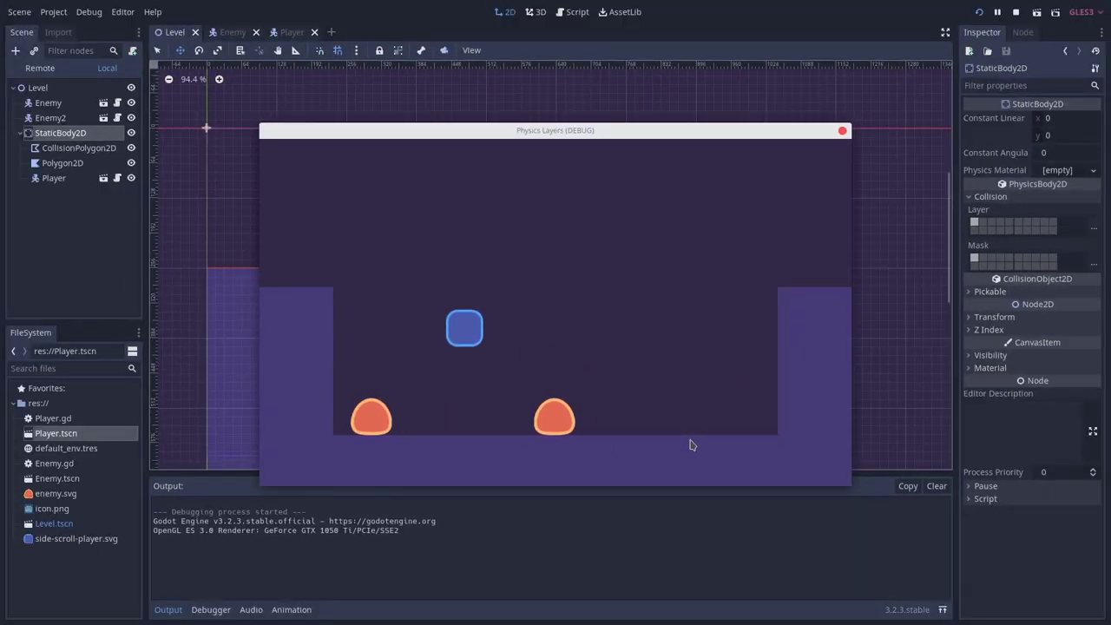
{"action": "key", "text": "space"}
{"action": "key", "text": "Right"}
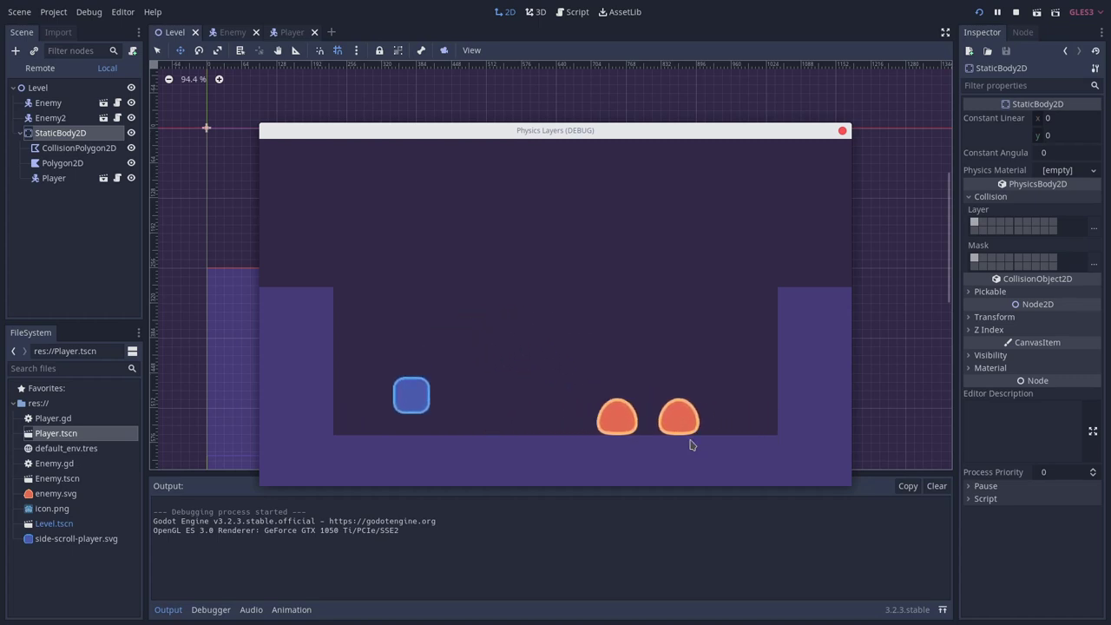
{"action": "key", "text": "space"}
{"action": "key", "text": "Left"}
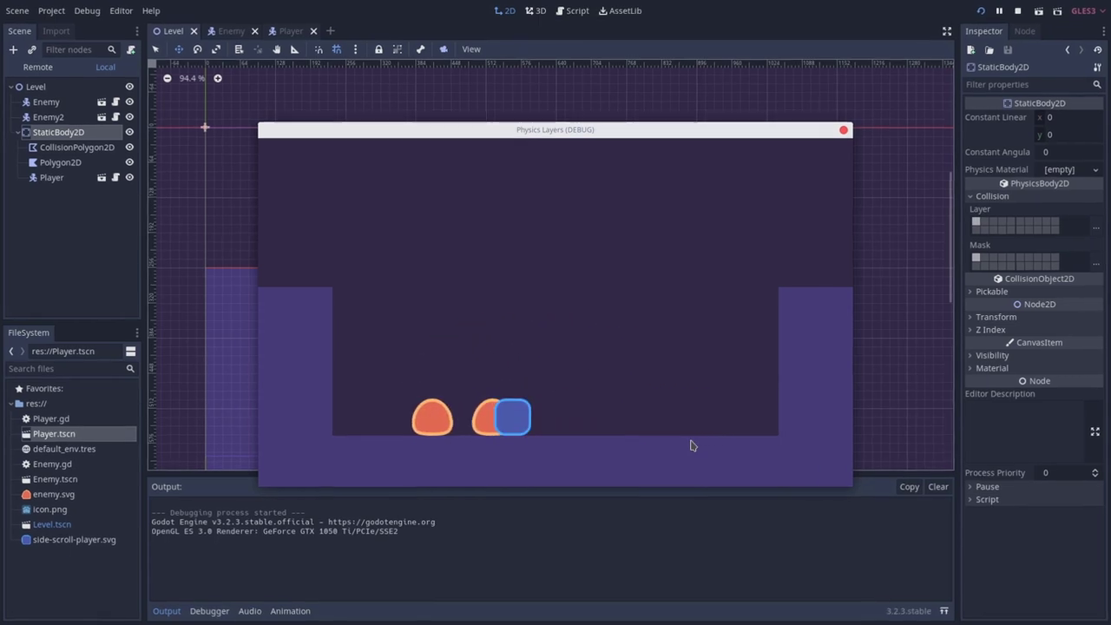
- Keep jumping the player back and forth through the enemies, then stop the game
{"action": "key", "text": "space"}
{"action": "key", "text": "Right"}
{"action": "key", "text": "Left"}
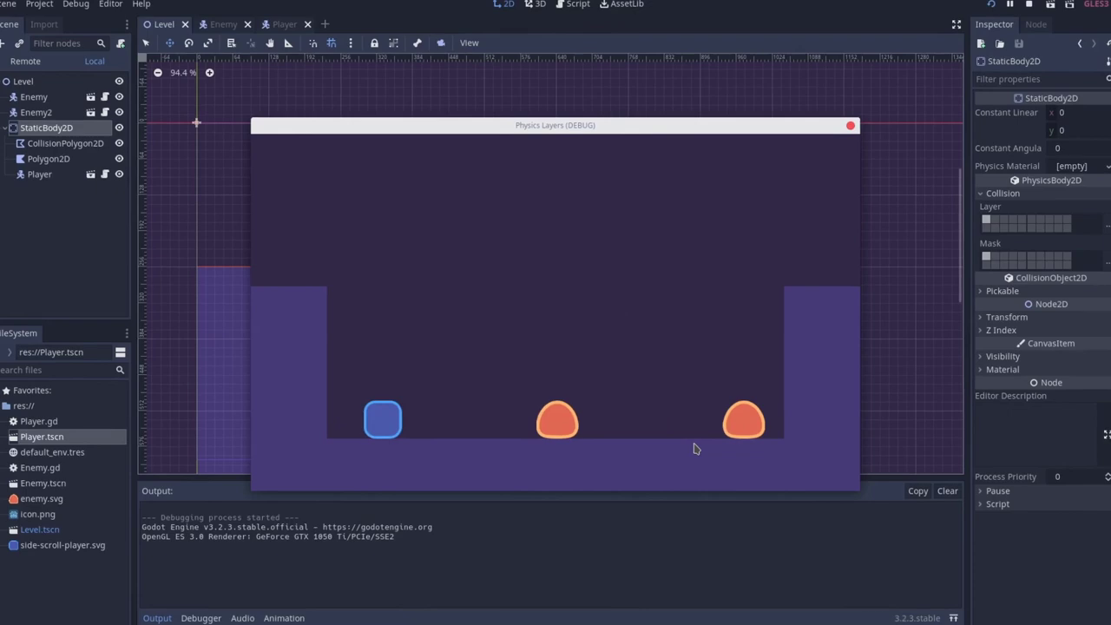
{"action": "key", "text": "space"}
{"action": "key", "text": "Right"}
{"action": "key", "text": "space"}
{"action": "key", "text": "Left"}
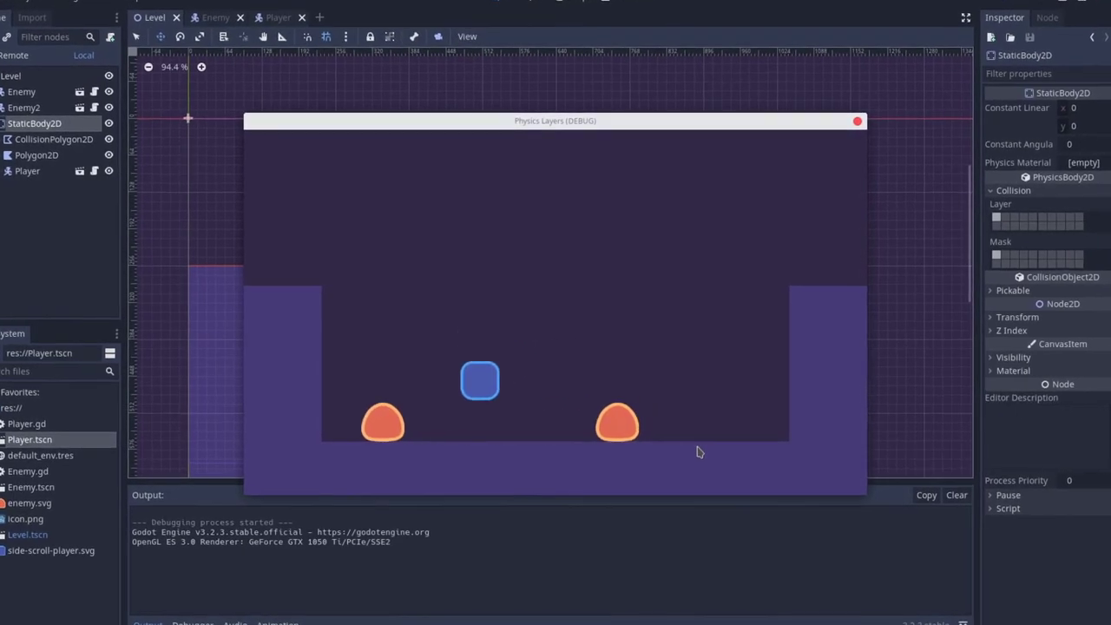
{"action": "key", "text": "space"}
{"action": "key", "text": "Right"}
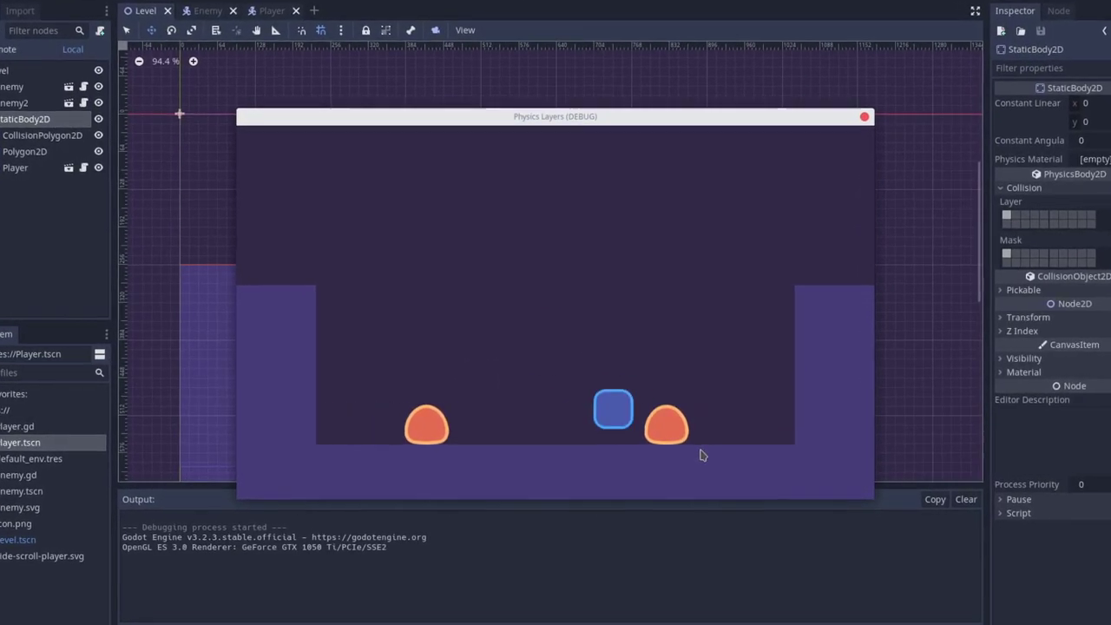
{"action": "key", "text": "Left"}
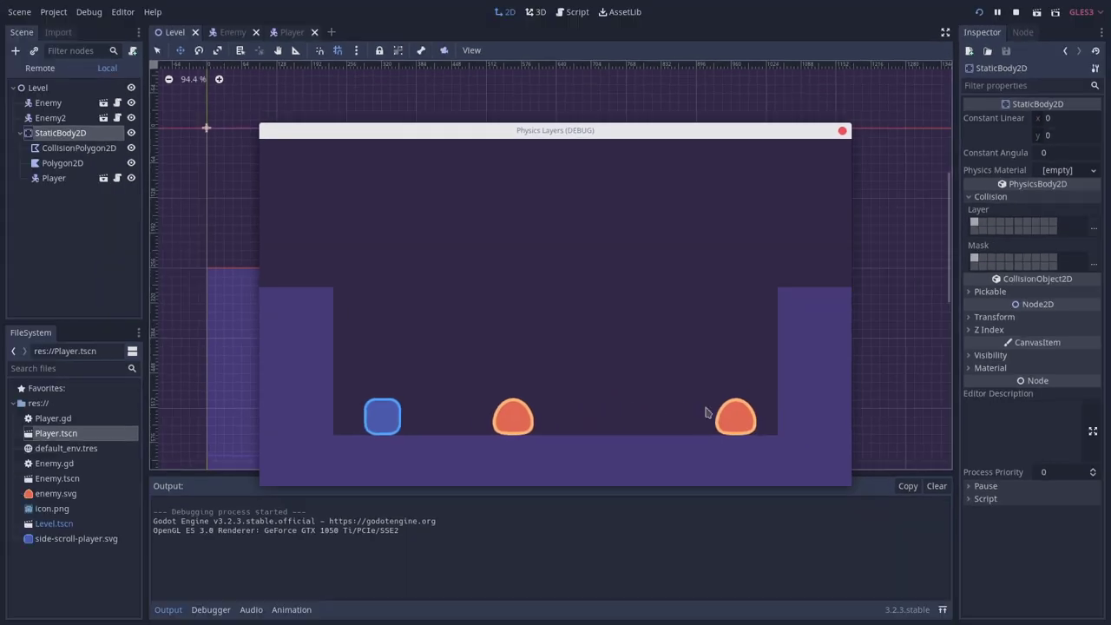
{"action": "key", "text": "space"}
{"action": "key", "text": "Right"}
{"action": "key", "text": "space"}
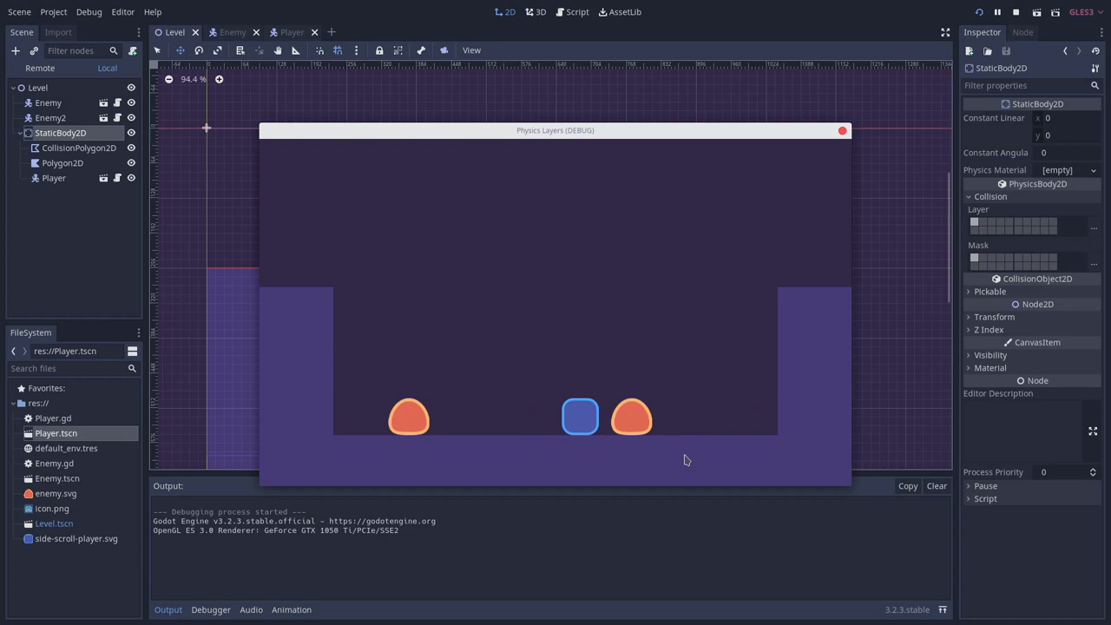
{"action": "left_click", "coordinate": [1011, 11]}
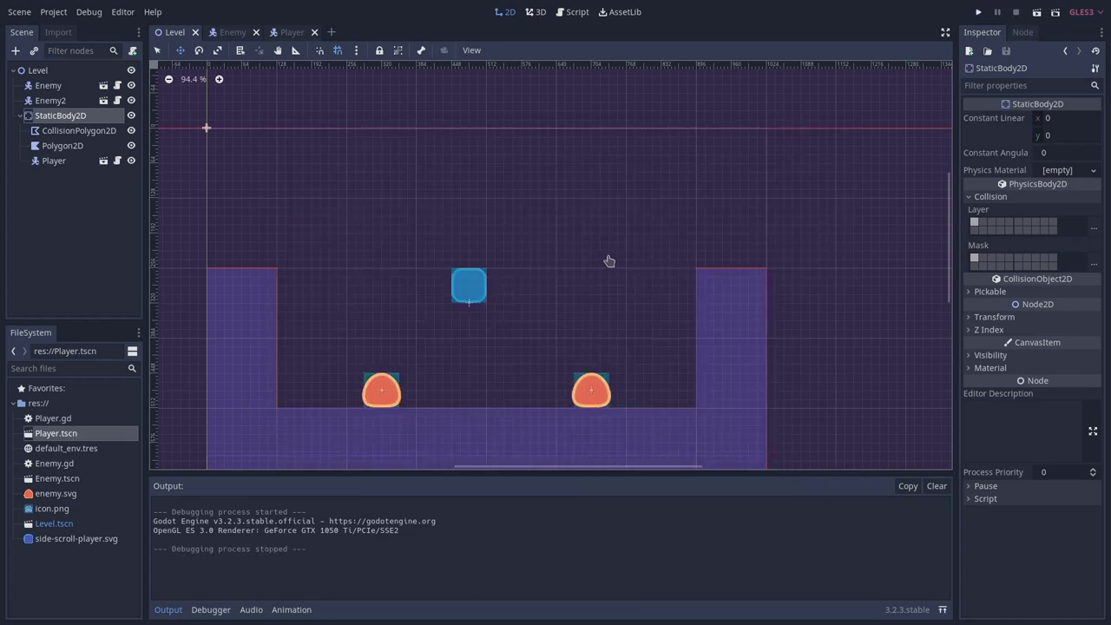
- Reparent Player directly under Level, then open the Enemy scene and toggle its first collision layer bit
{"action": "left_click", "coordinate": [53, 162]}
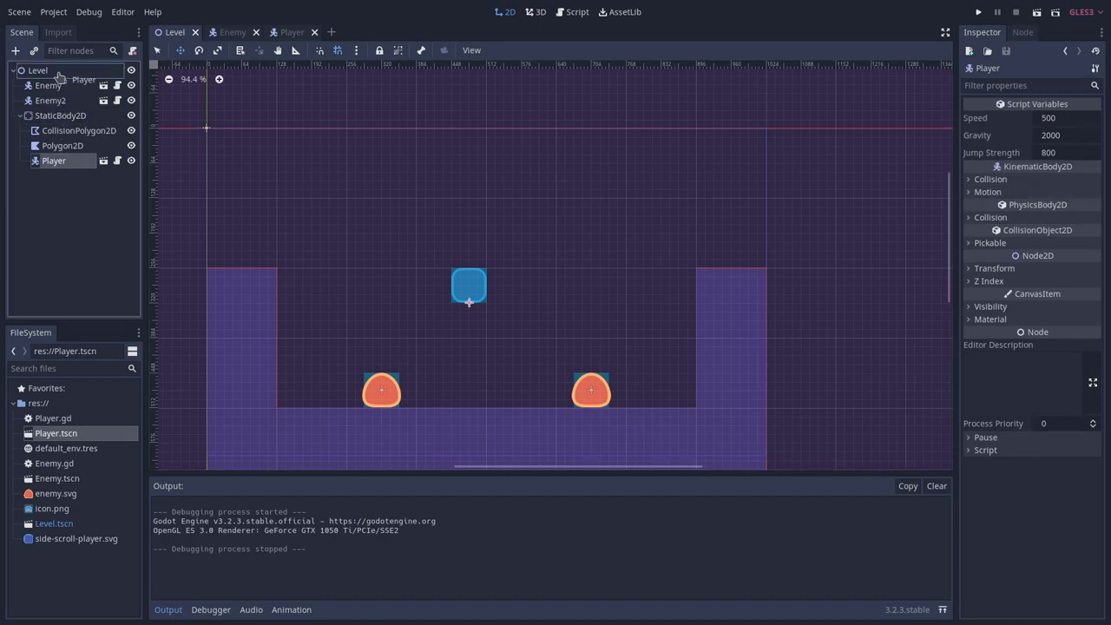
{"action": "left_click_drag", "start_coordinate": [58, 78], "coordinate": [57, 79]}
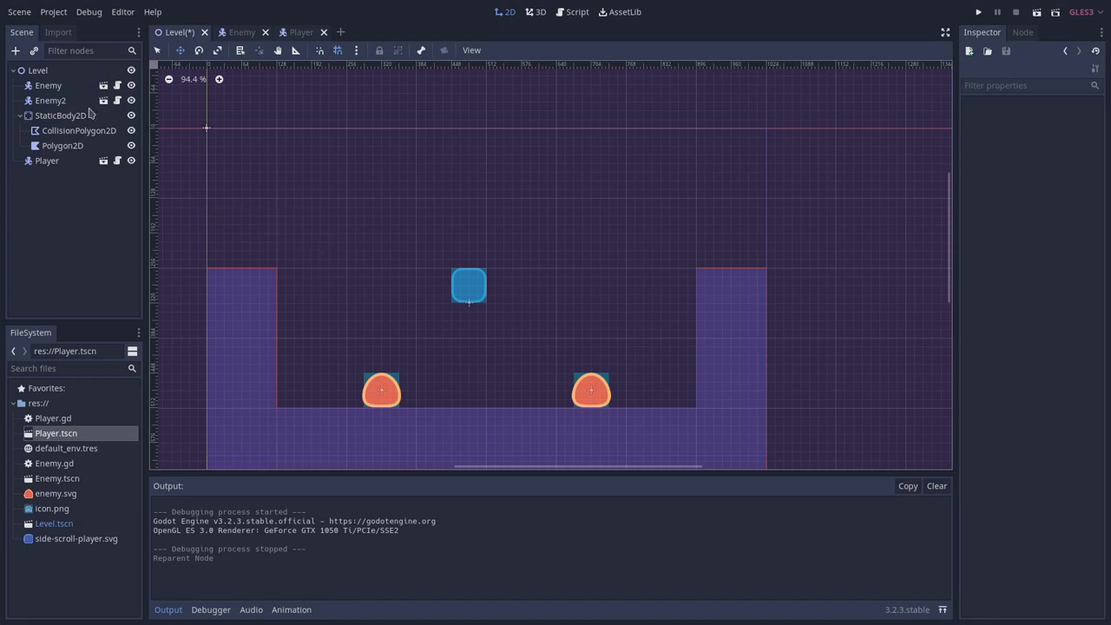
{"action": "left_click", "coordinate": [103, 86]}
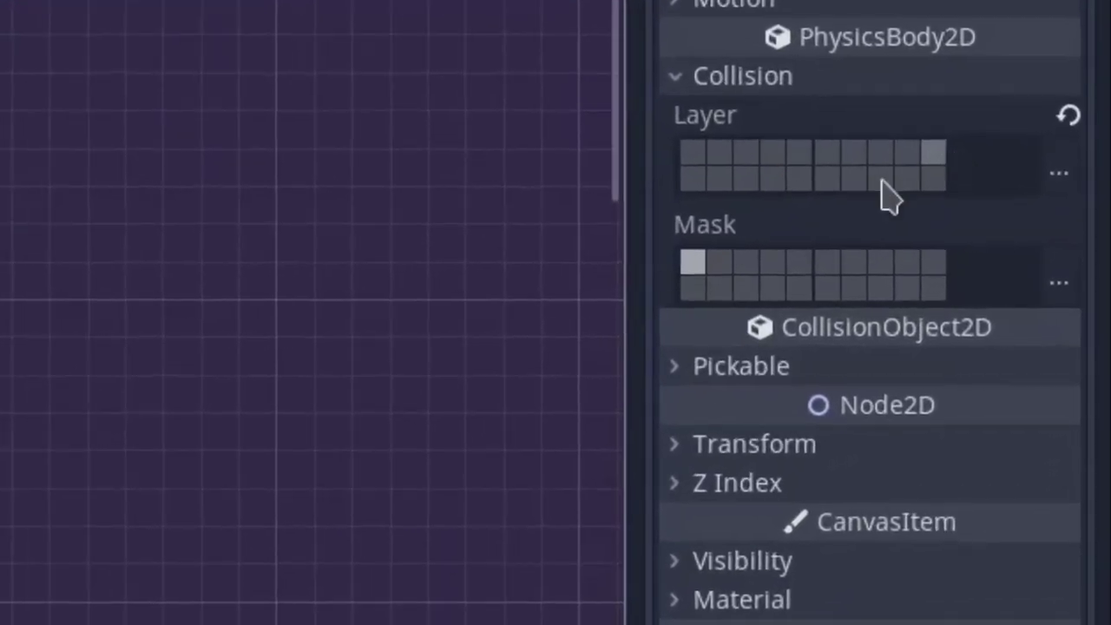
{"action": "left_click", "coordinate": [653, 256]}
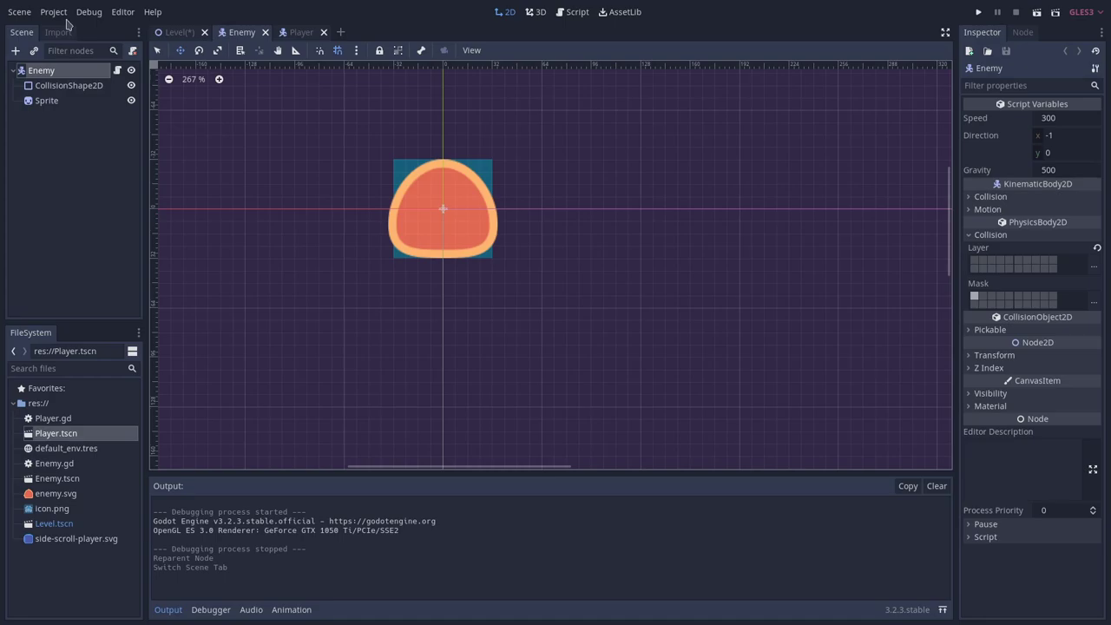
- Look through Project Settings, then put the Enemy on collision layer 2
{"action": "left_click", "coordinate": [54, 12]}
{"action": "left_click", "coordinate": [83, 30]}
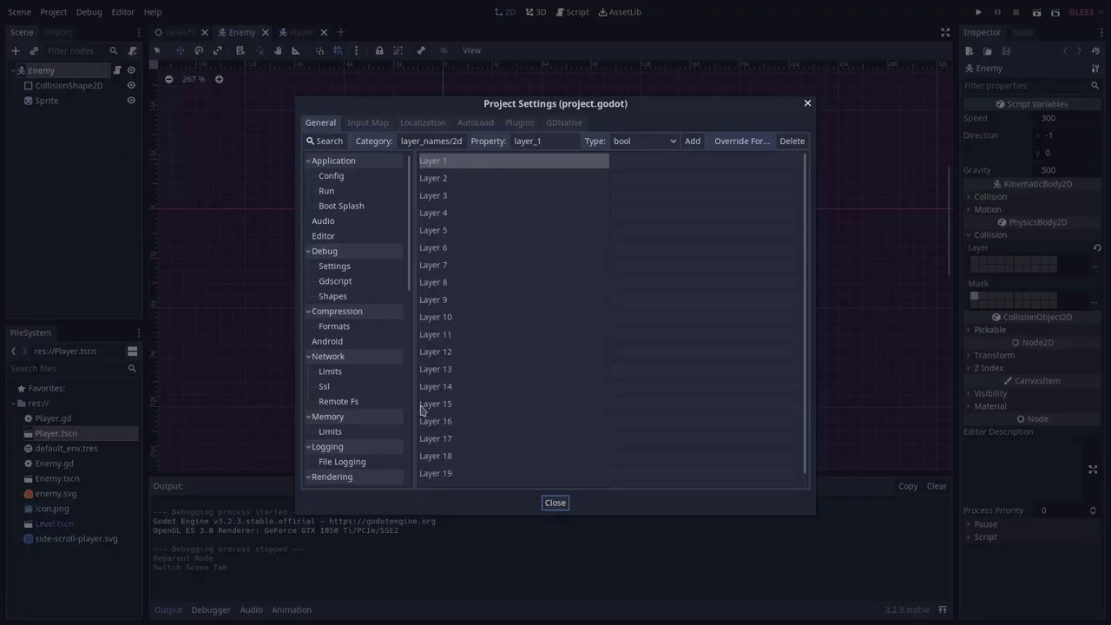
{"action": "scroll", "coordinate": [365, 257], "scroll_direction": "down", "scroll_amount": 10}
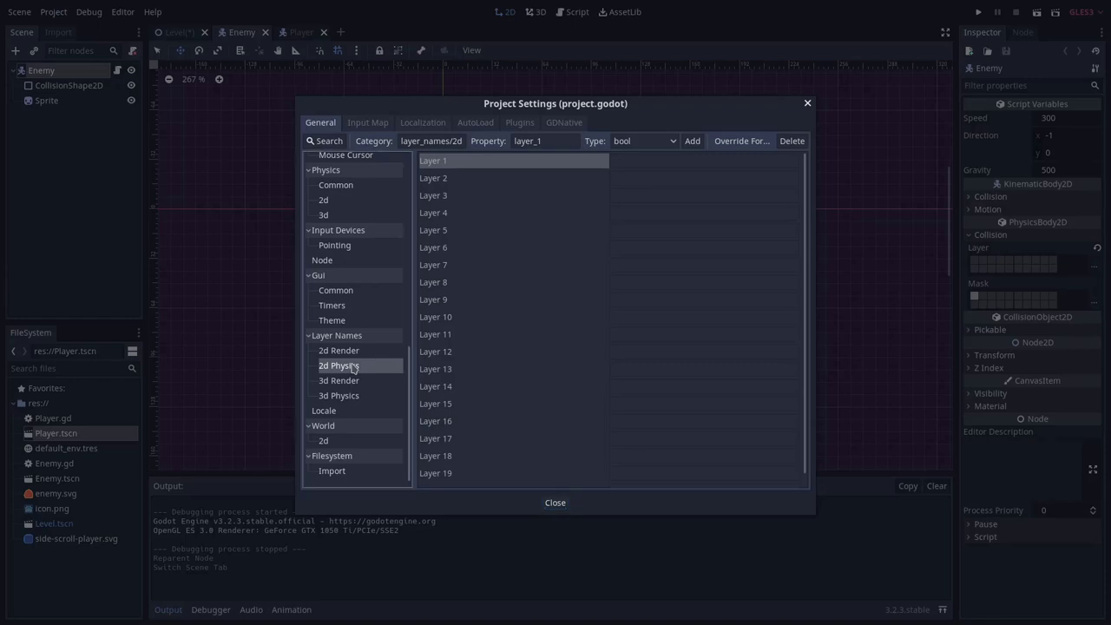
{"action": "left_click", "coordinate": [935, 285]}
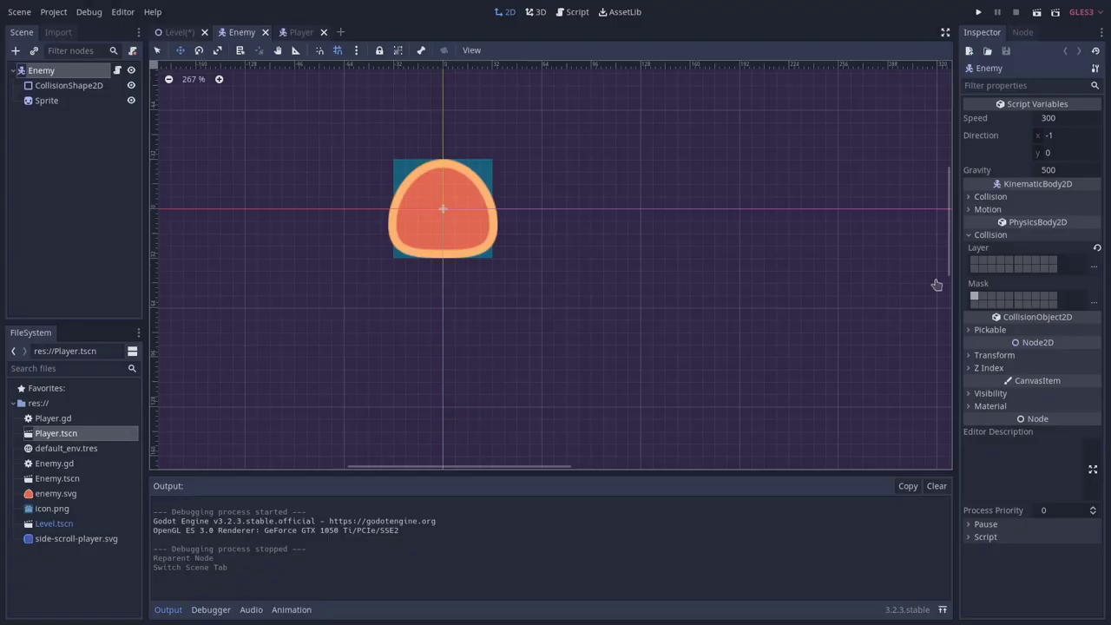
{"action": "left_click", "coordinate": [984, 267]}
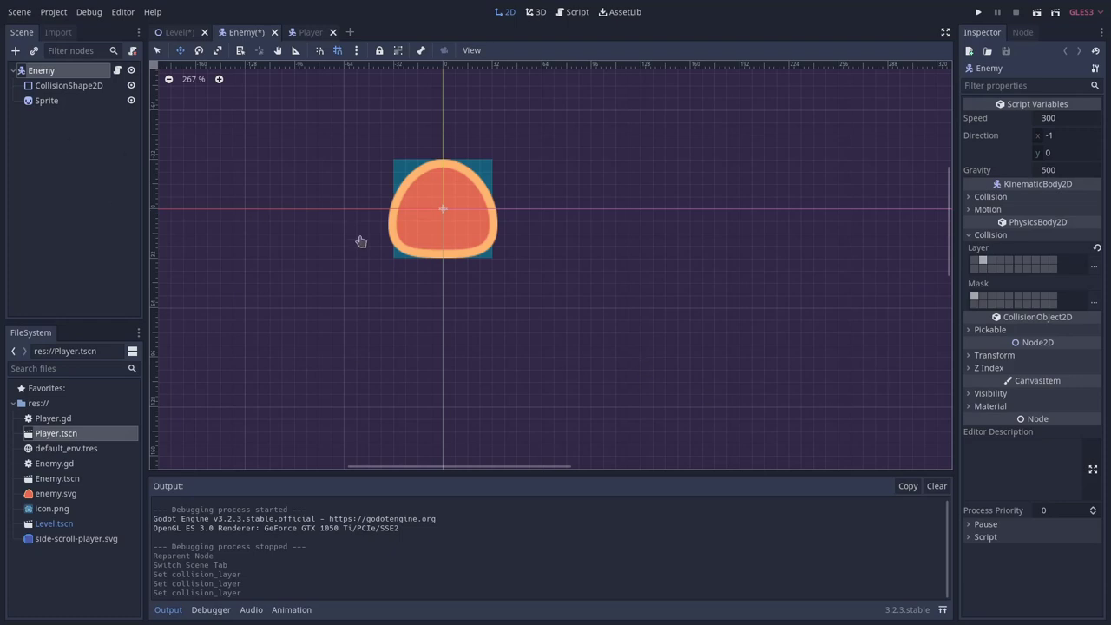
- Name 2D physics layer 1 'Environment' and layer 2 'Enemies' in Project Settings
{"action": "left_click", "coordinate": [54, 12]}
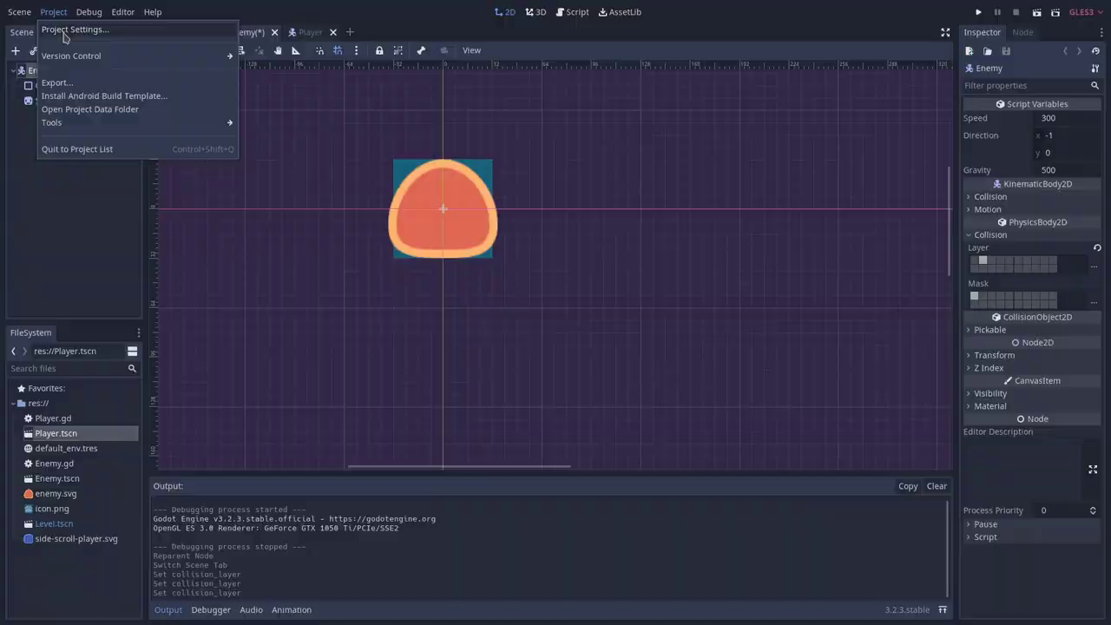
{"action": "left_click", "coordinate": [70, 29]}
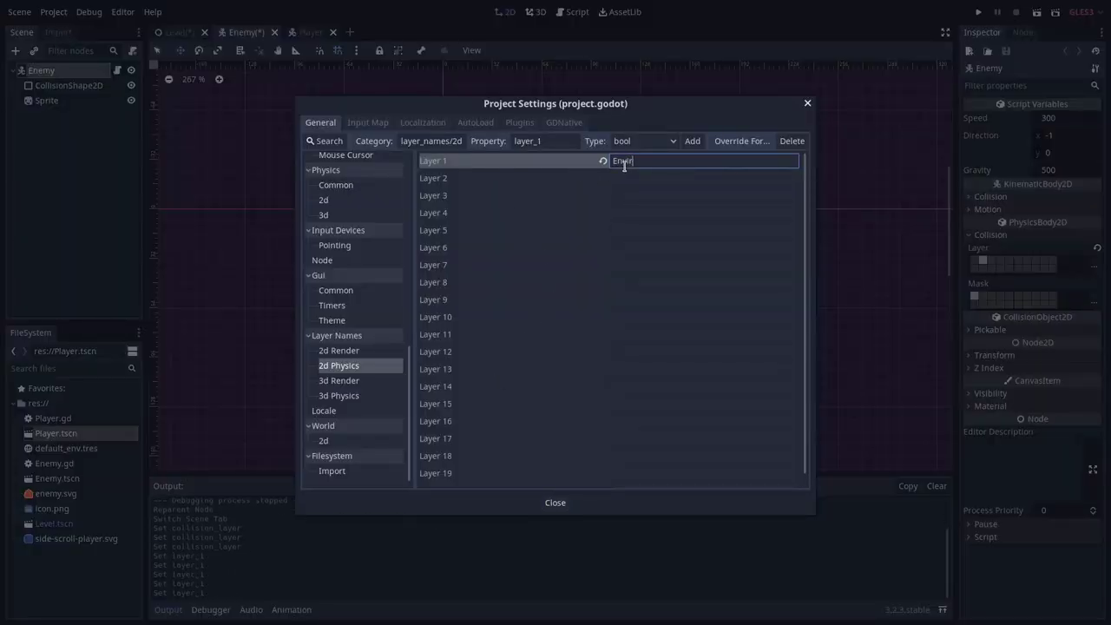
{"action": "key", "text": "Tab"}
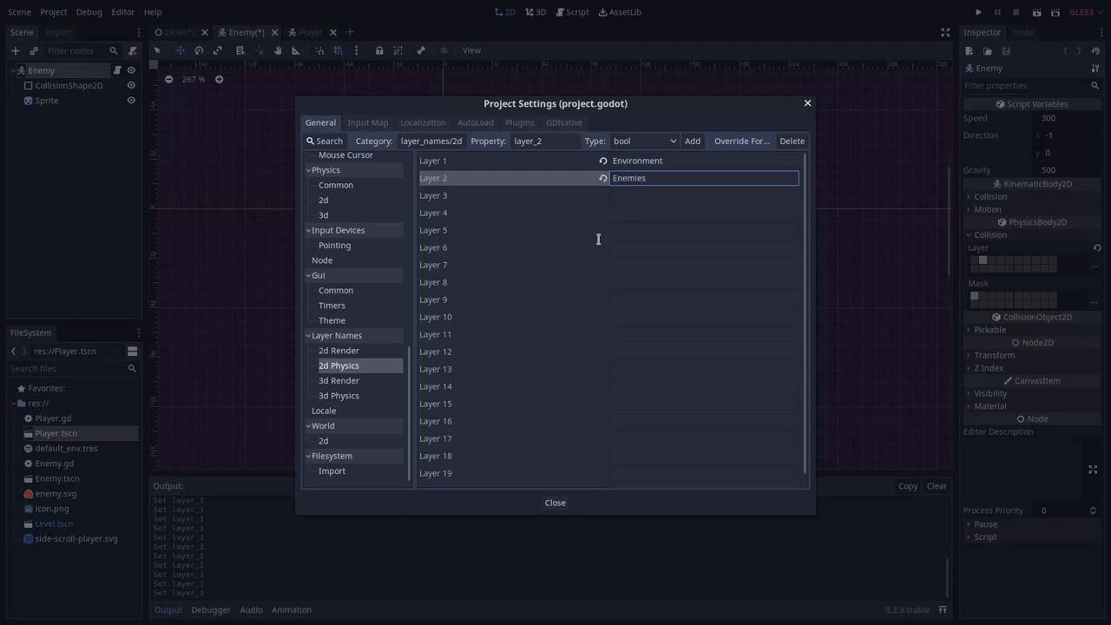
{"action": "left_click", "coordinate": [552, 503]}
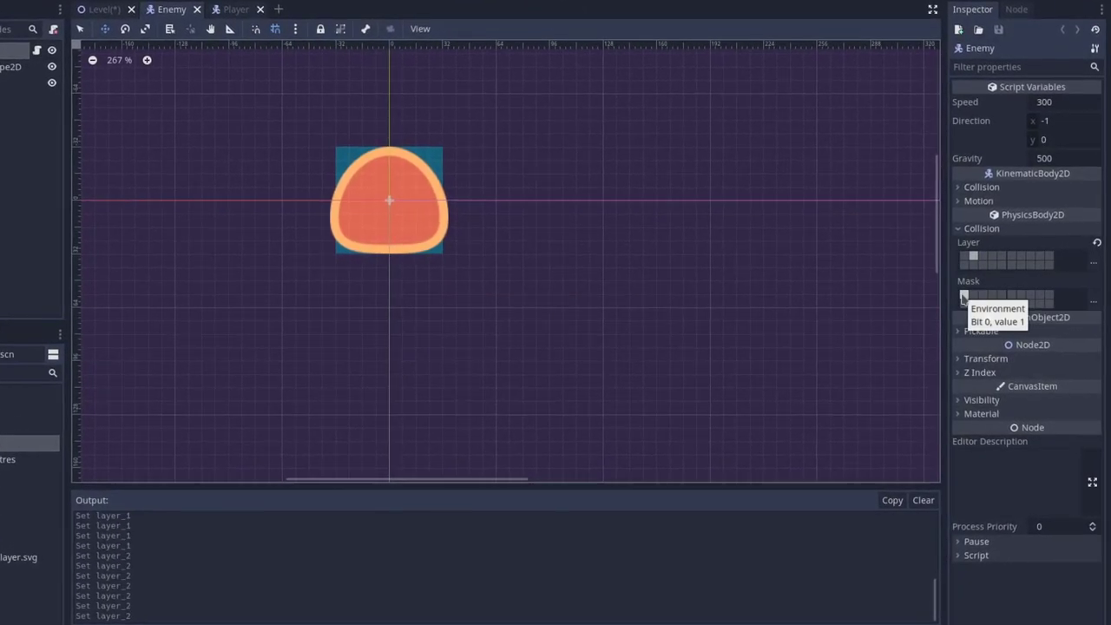
- Run the Level scene to test enemy collisions, stop it, and open the Player scene
{"action": "left_click", "coordinate": [102, 9]}
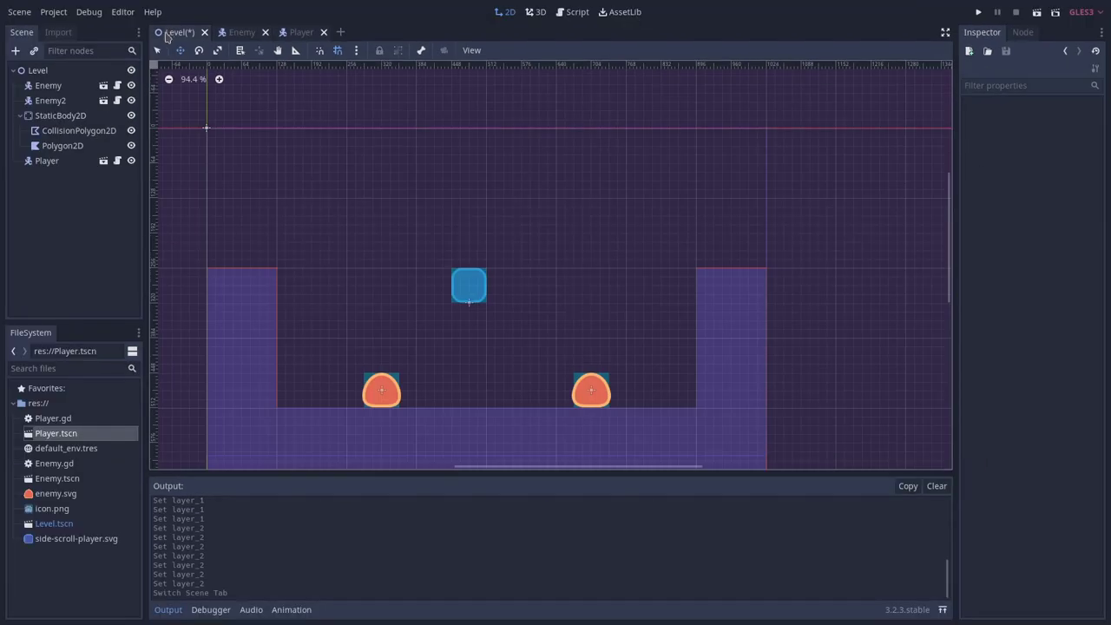
{"action": "left_click", "coordinate": [1036, 13]}
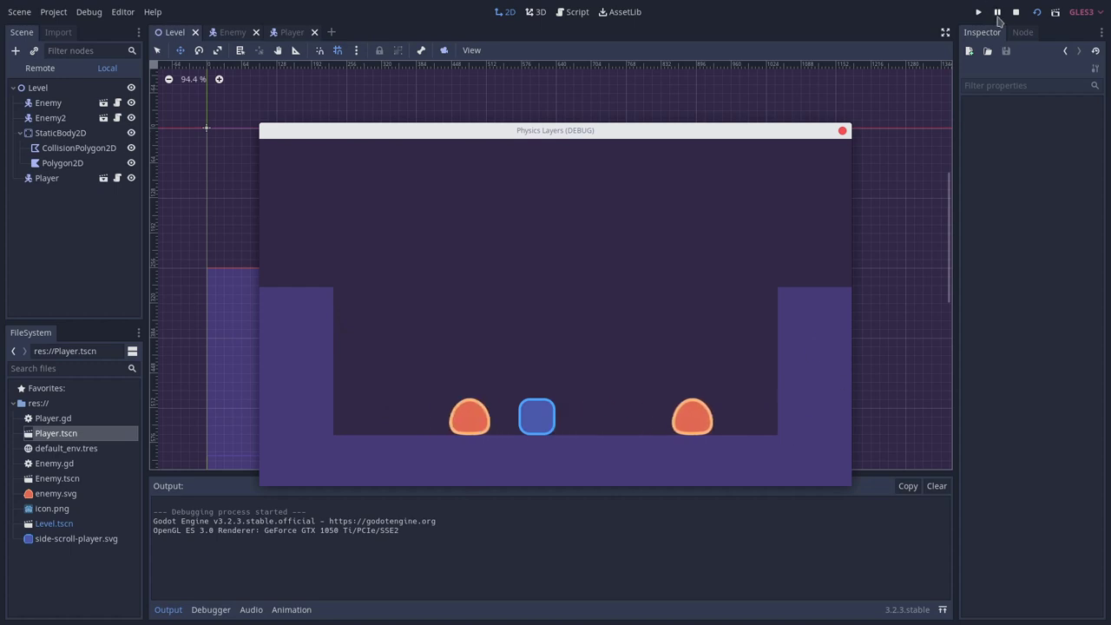
{"action": "left_click", "coordinate": [1015, 12]}
{"action": "left_click", "coordinate": [292, 32]}
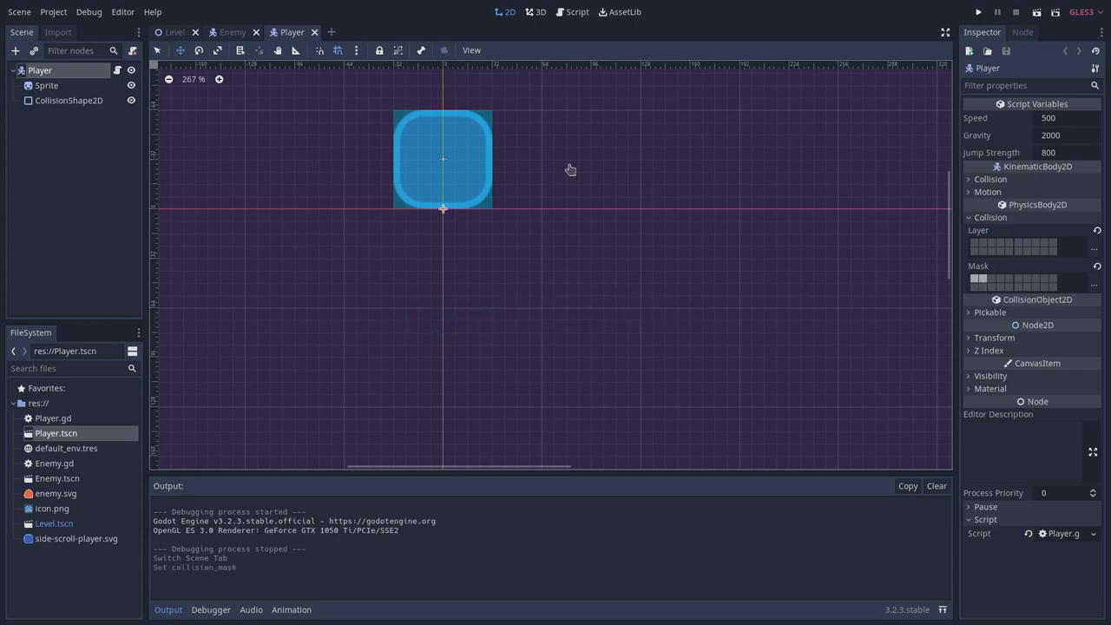
- Run the game with the updated mask and jump the player onto an enemy
{"action": "left_click", "coordinate": [980, 12]}
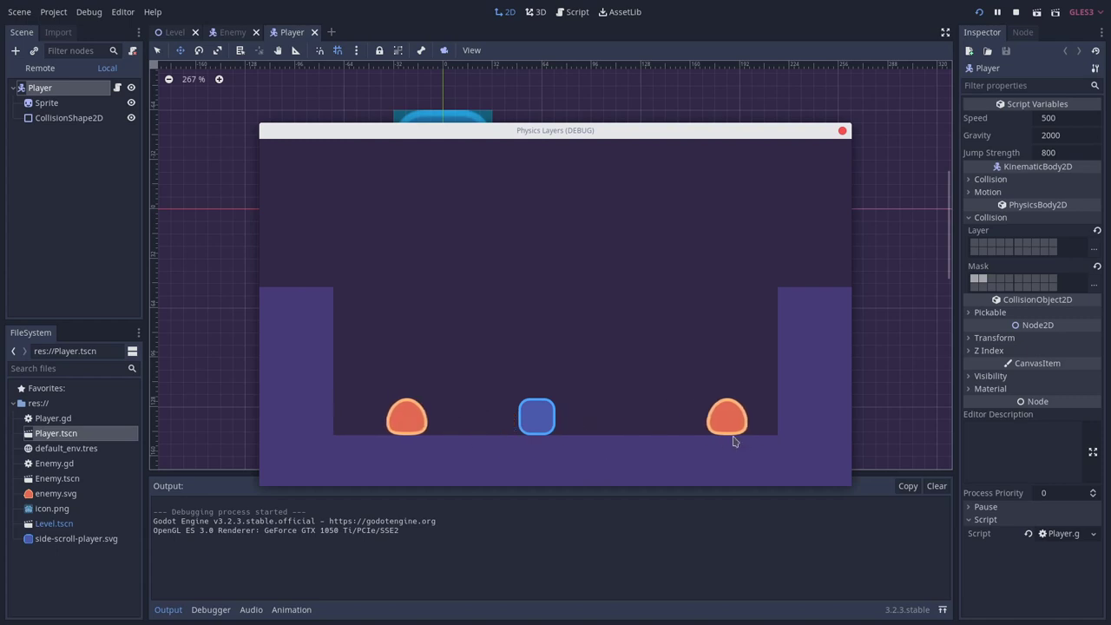
{"action": "key", "text": "space"}
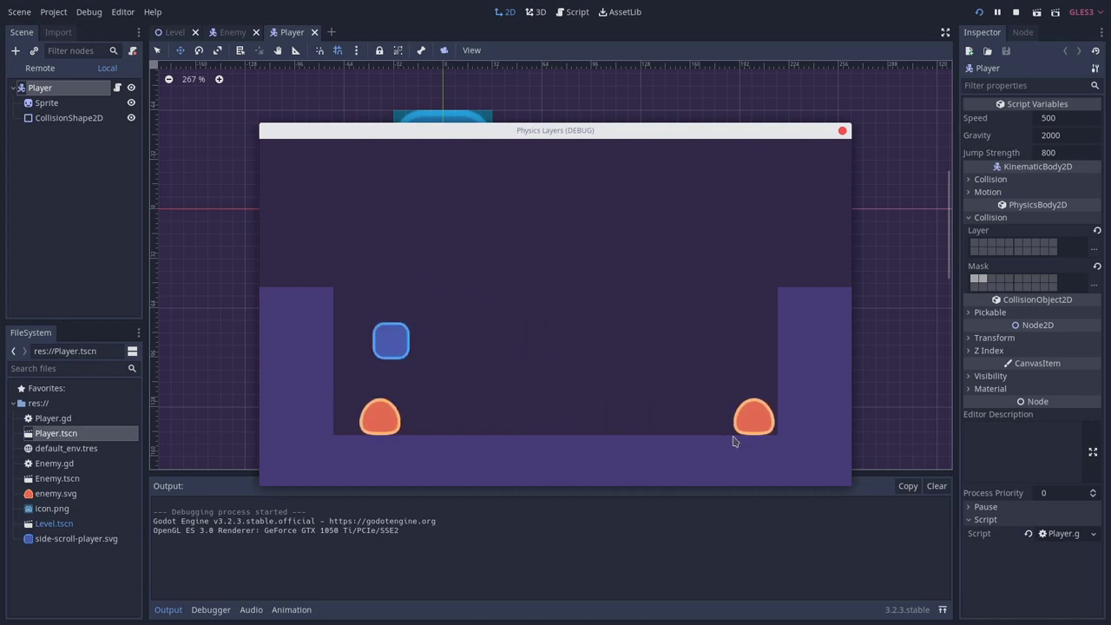
- In Player.gd, add 'var collider = get_slide_collision(0).collider' and 'if collider is Enemy:' calling collider.queue, then save
{"action": "key", "text": "F8"}
{"action": "left_click", "coordinate": [118, 69]}
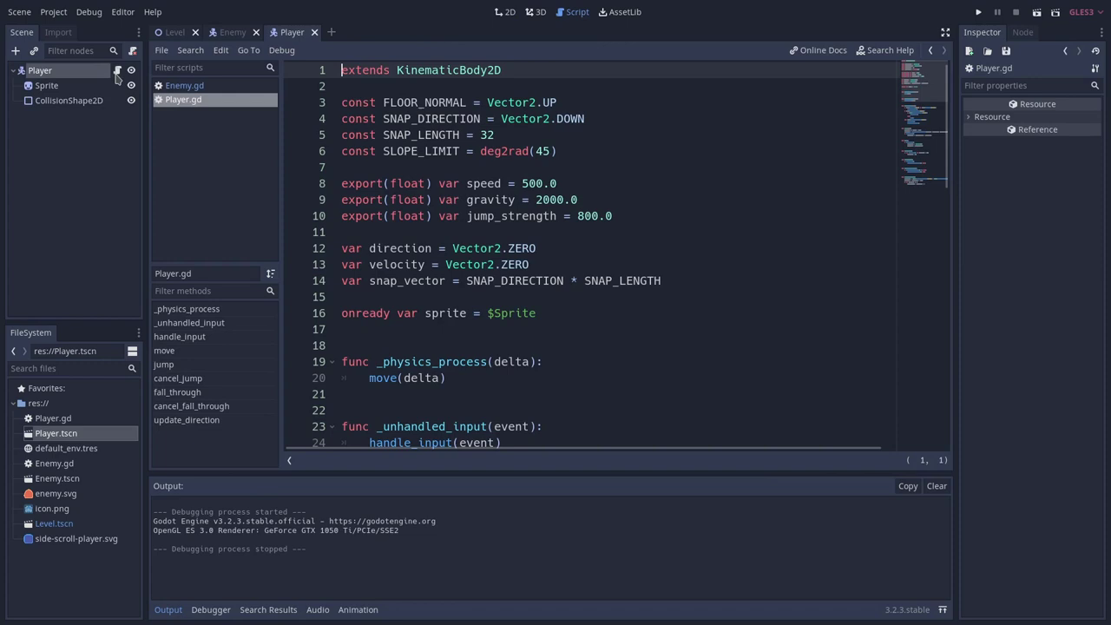
{"action": "scroll", "coordinate": [509, 228], "scroll_direction": "down", "scroll_amount": 10}
{"action": "left_click", "coordinate": [538, 263]}
{"action": "key", "text": "Return"}
{"action": "type", "text": "var collider = get_slide_collision(0).collider"}
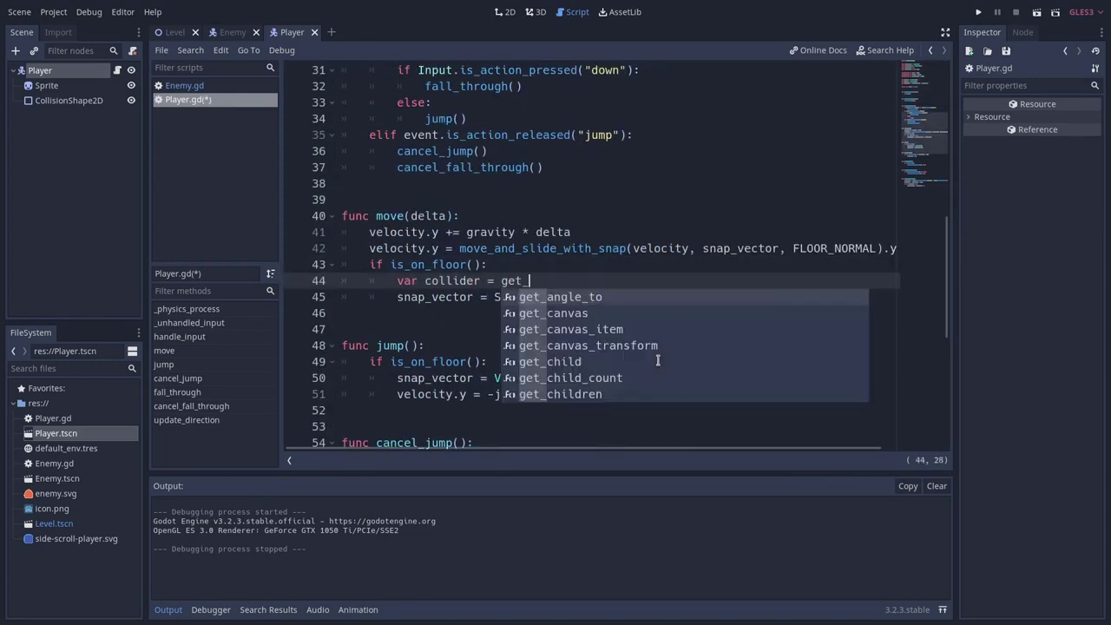
{"action": "key", "text": "Return"}
{"action": "type", "text": "if collider is Enemy:"}
{"action": "key", "text": "Return"}
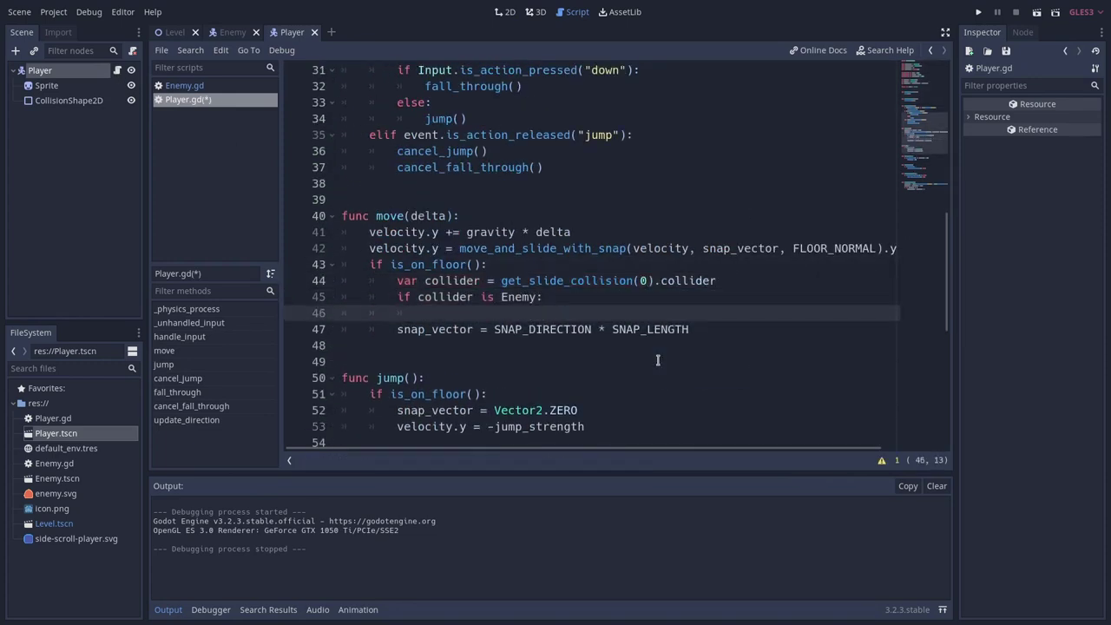
{"action": "type", "text": "collider.queue"}
{"action": "key", "text": "ctrl+s"}
- Add 'class_name Enemy' to the top of Enemy.gd, then run the game and move toward an enemy
{"action": "left_click", "coordinate": [184, 85]}
{"action": "key", "text": "Return"}
{"action": "key", "text": "Up"}
{"action": "type", "text": "class_name Enemy"}
{"action": "left_click", "coordinate": [403, 167]}
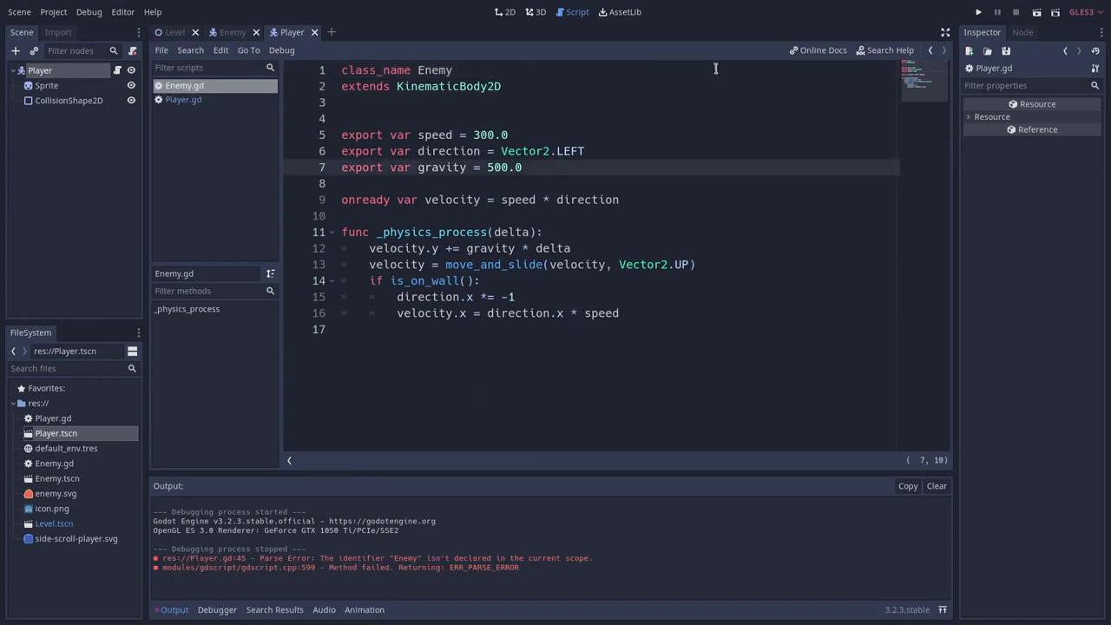
{"action": "left_click", "coordinate": [979, 12]}
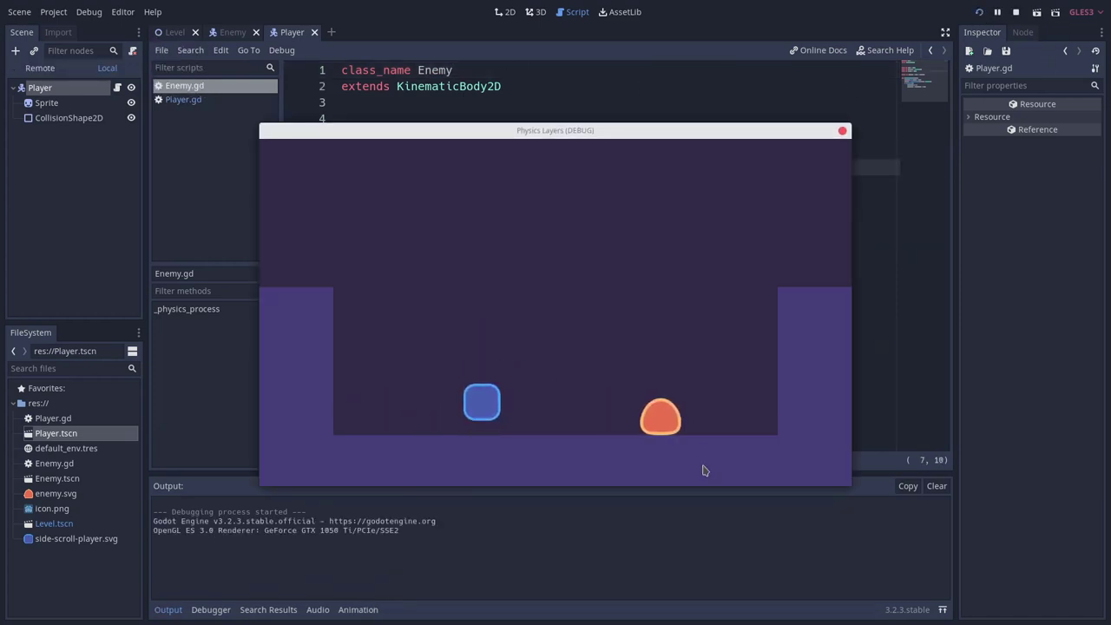
{"action": "key", "text": "Right"}
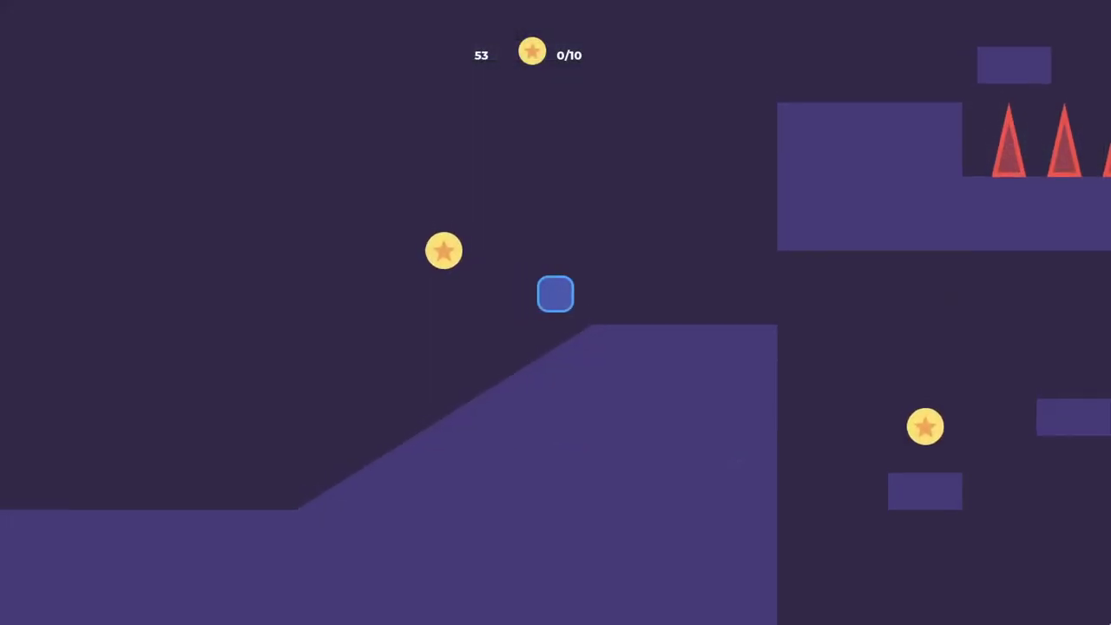
- Steer the player through the level, collecting coins and climbing between the floating platforms
{"action": "key", "text": "Left"}
{"action": "key", "text": "Right"}
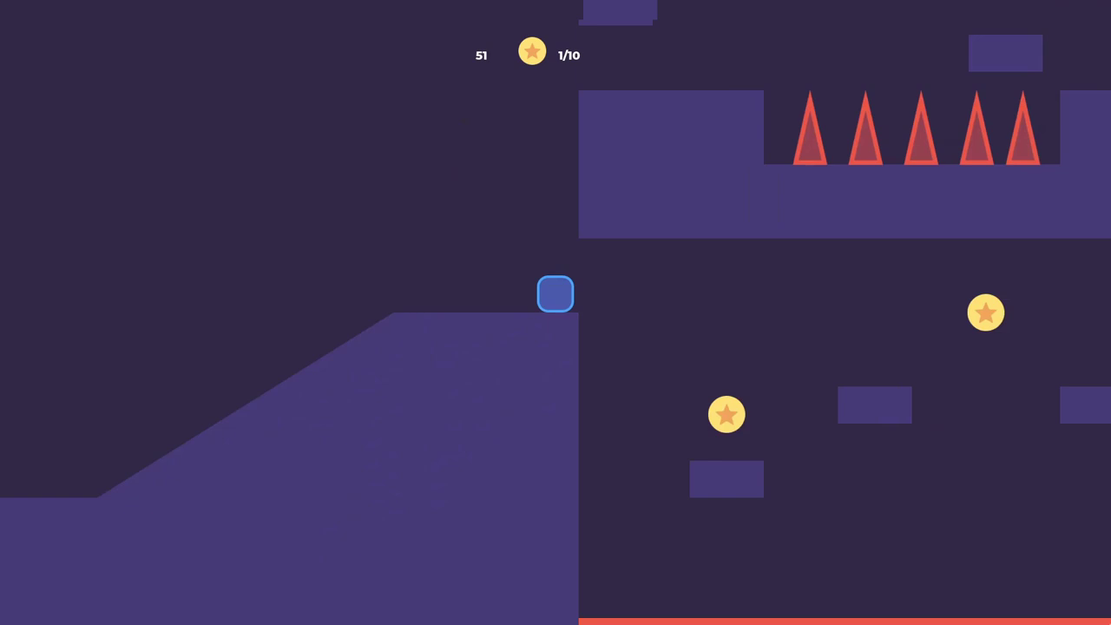
{"action": "key", "text": "Right"}
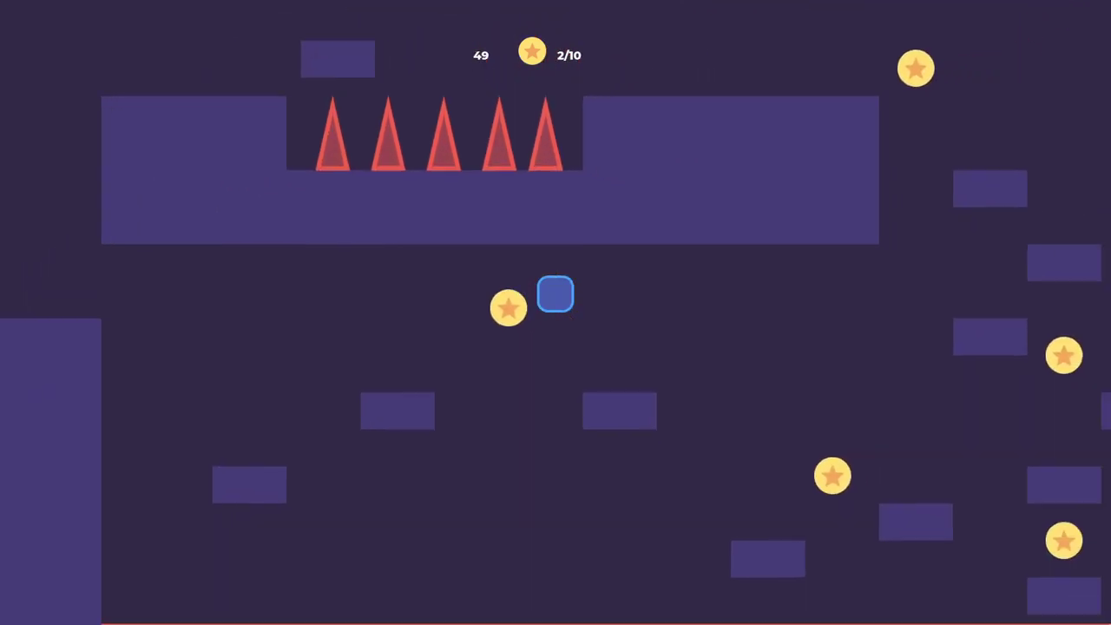
{"action": "key", "text": "Right"}
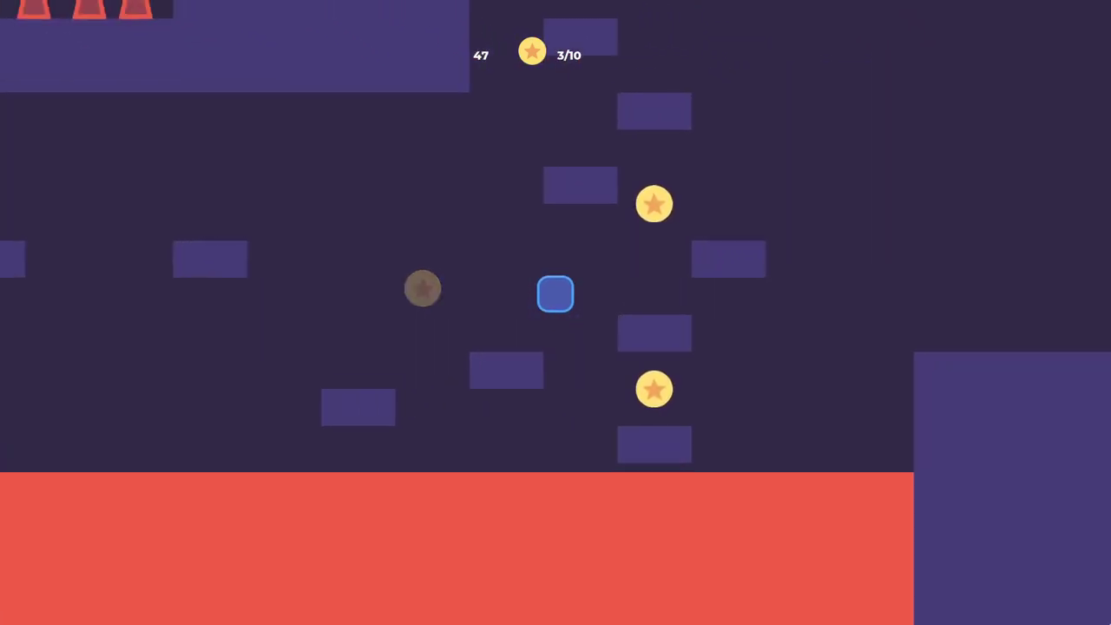
{"action": "key", "text": "Up"}
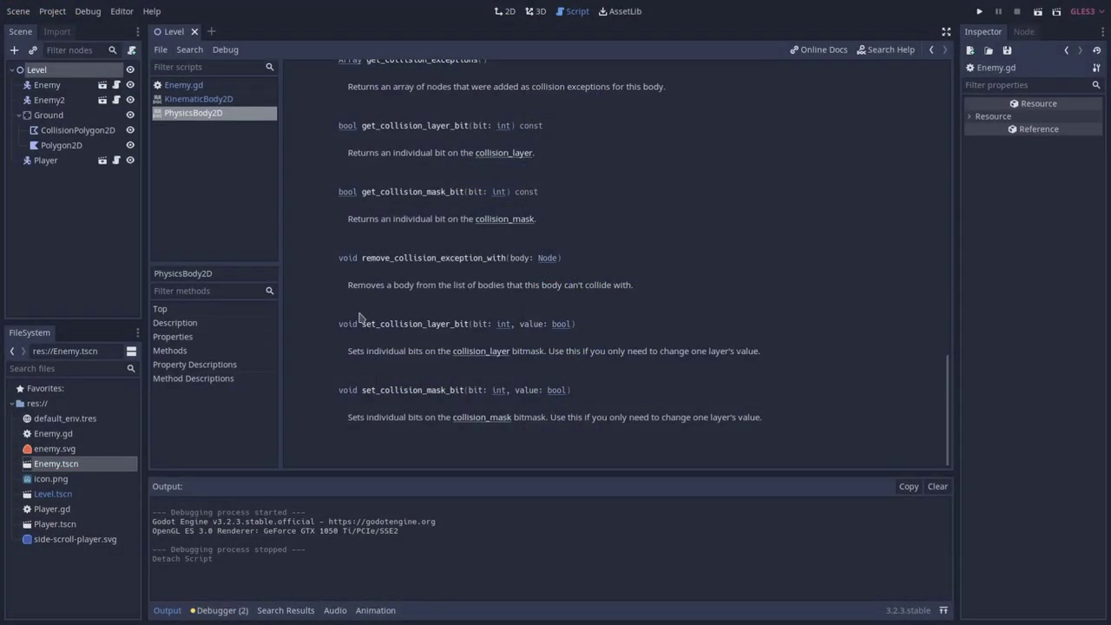
- Highlight set_collision_layer_bit with its description, get_collision_layer_bit and set_collision_mask_bit in the docs
{"action": "left_click_drag", "start_coordinate": [359, 324], "coordinate": [467, 324]}
{"action": "left_click_drag", "start_coordinate": [339, 353], "coordinate": [782, 355]}
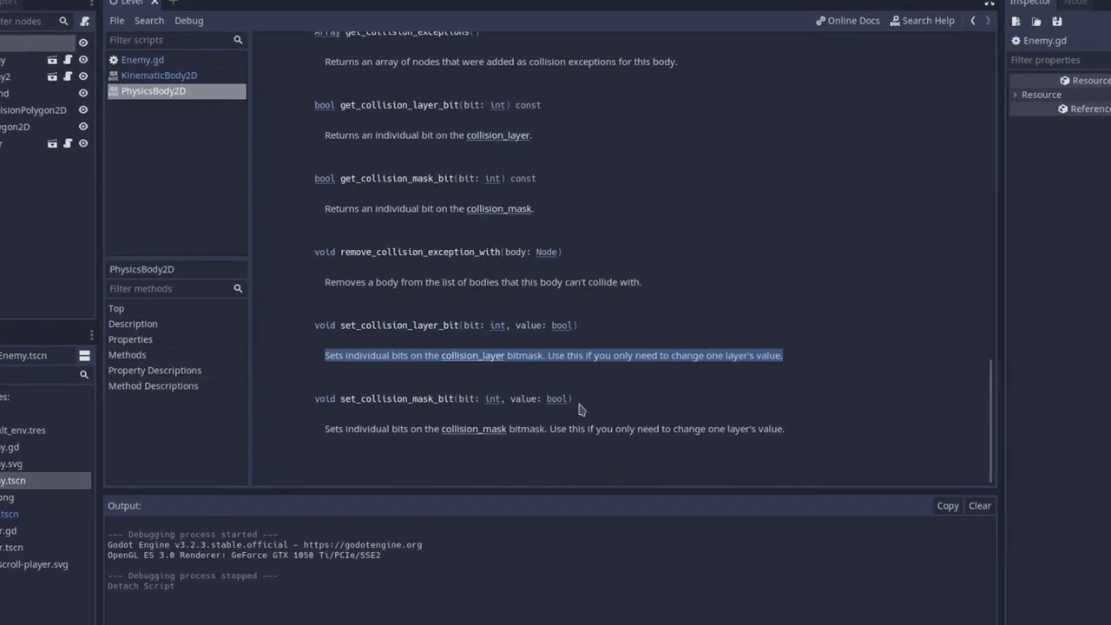
{"action": "double_click", "coordinate": [371, 103]}
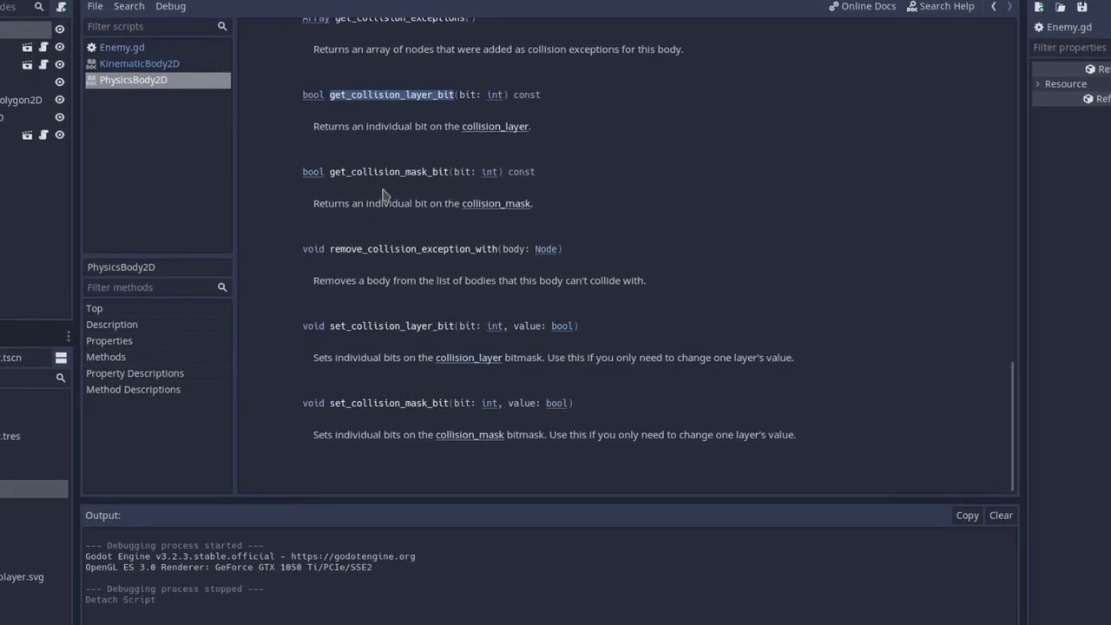
{"action": "double_click", "coordinate": [336, 405]}
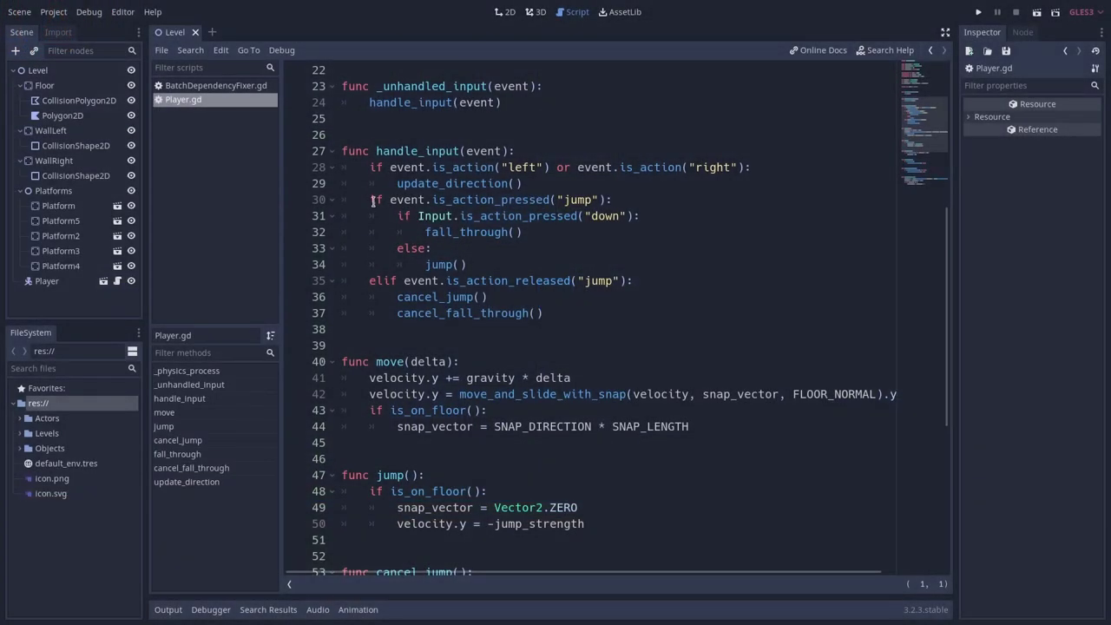
- Highlight the down-press fall_through call, the mask bit 1 clearing, and cancel_fall_through in Player.gd
{"action": "left_click", "coordinate": [375, 200]}
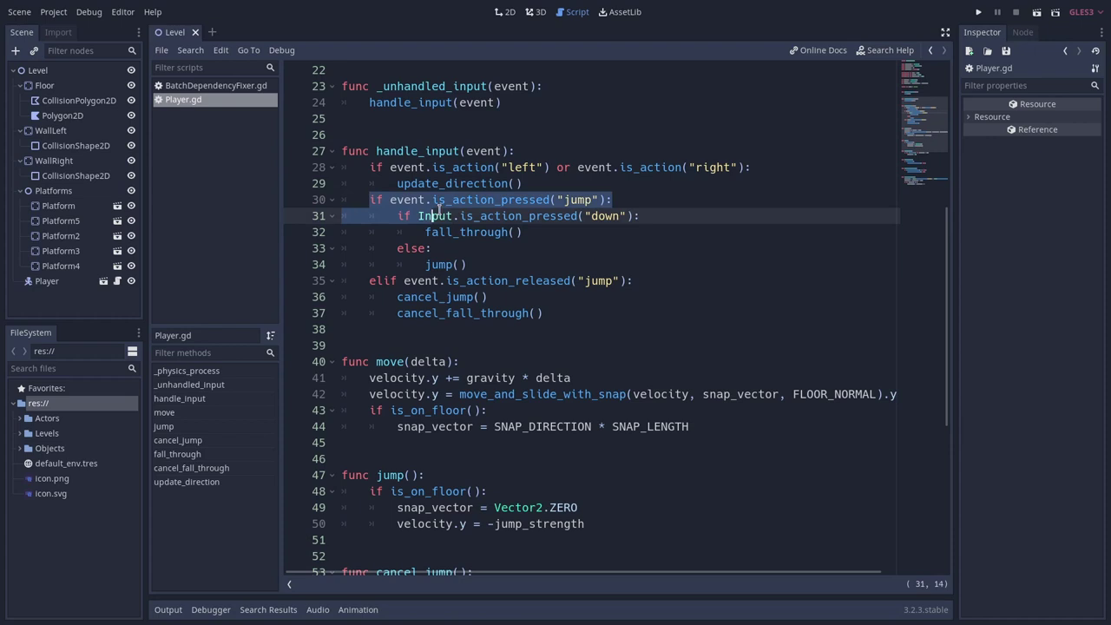
{"action": "left_click_drag", "start_coordinate": [439, 210], "coordinate": [531, 227]}
{"action": "left_click", "coordinate": [177, 453]}
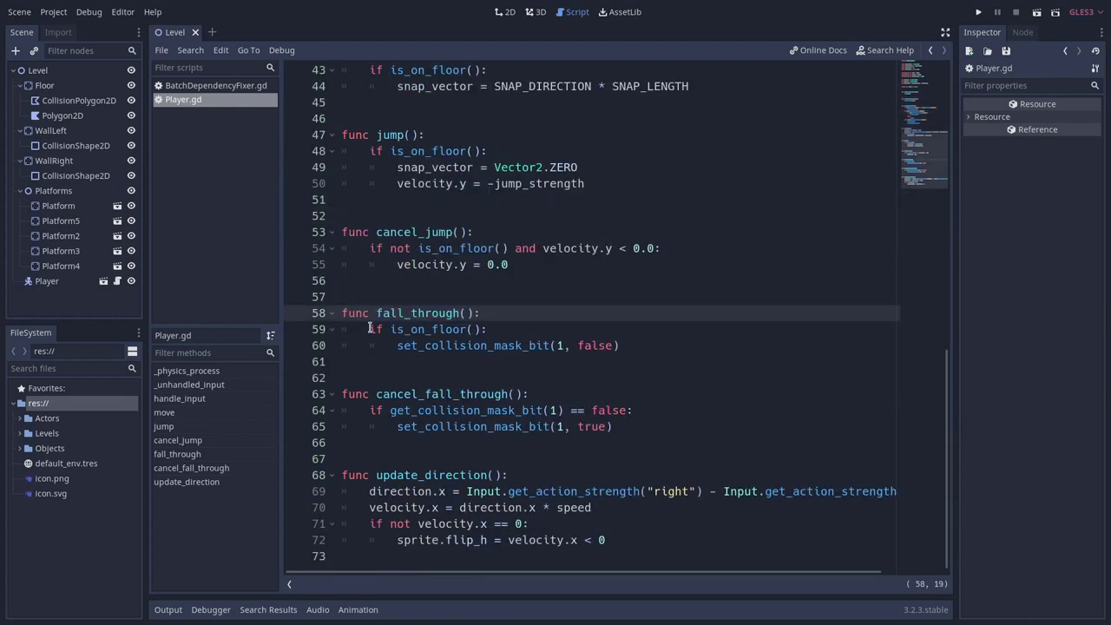
{"action": "left_click_drag", "start_coordinate": [371, 329], "coordinate": [487, 330]}
{"action": "left_click_drag", "start_coordinate": [630, 347], "coordinate": [489, 346]}
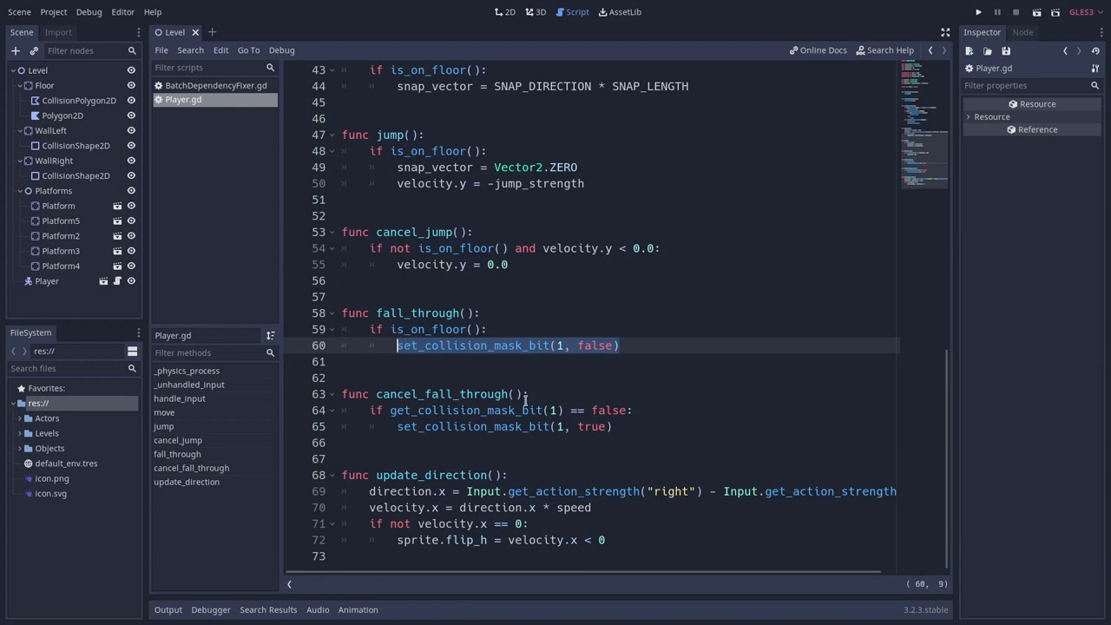
{"action": "left_click_drag", "start_coordinate": [613, 427], "coordinate": [338, 402]}
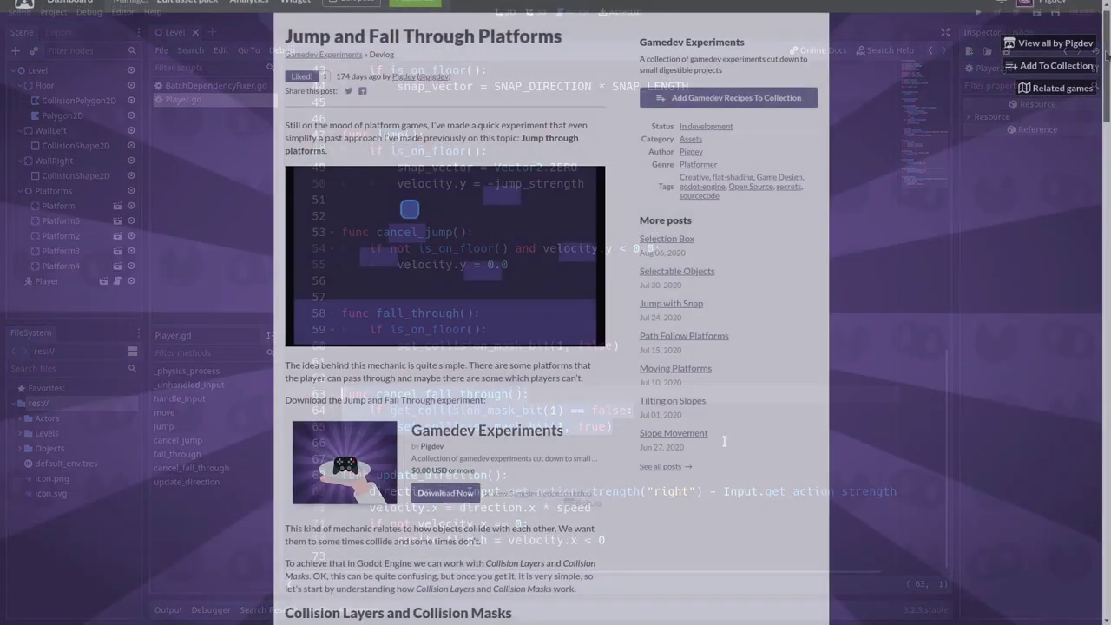
- Scroll the devlog from 'Collision Layers and Collision Masks' down to 'Pass through platforms'
{"action": "scroll", "coordinate": [1092, 105], "scroll_direction": "down", "scroll_amount": 5}
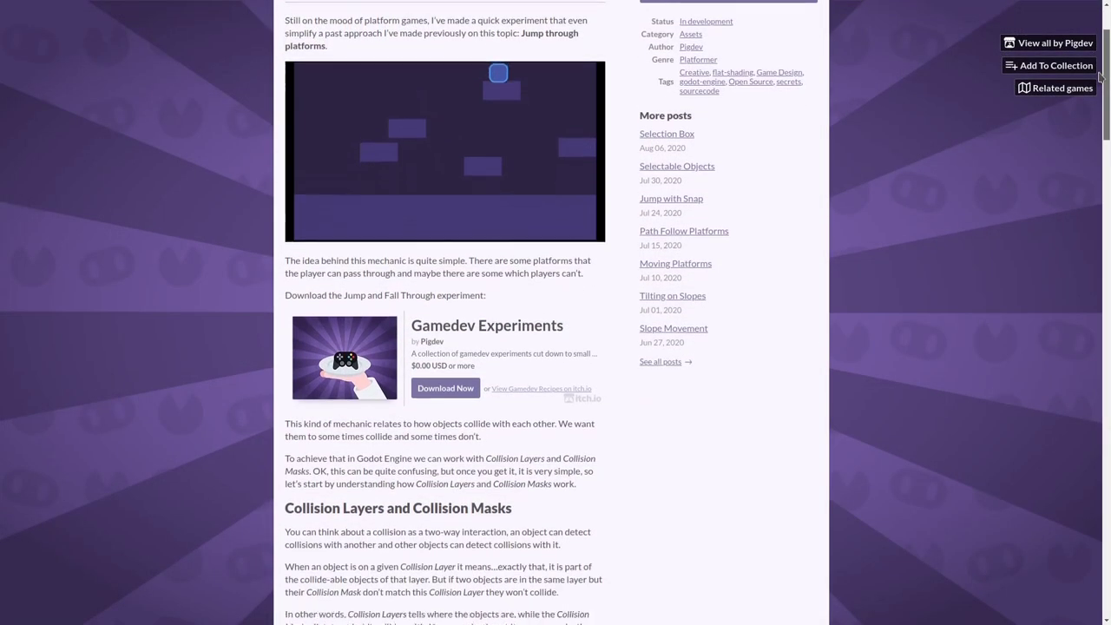
{"action": "scroll", "coordinate": [1092, 105], "scroll_direction": "down", "scroll_amount": 5}
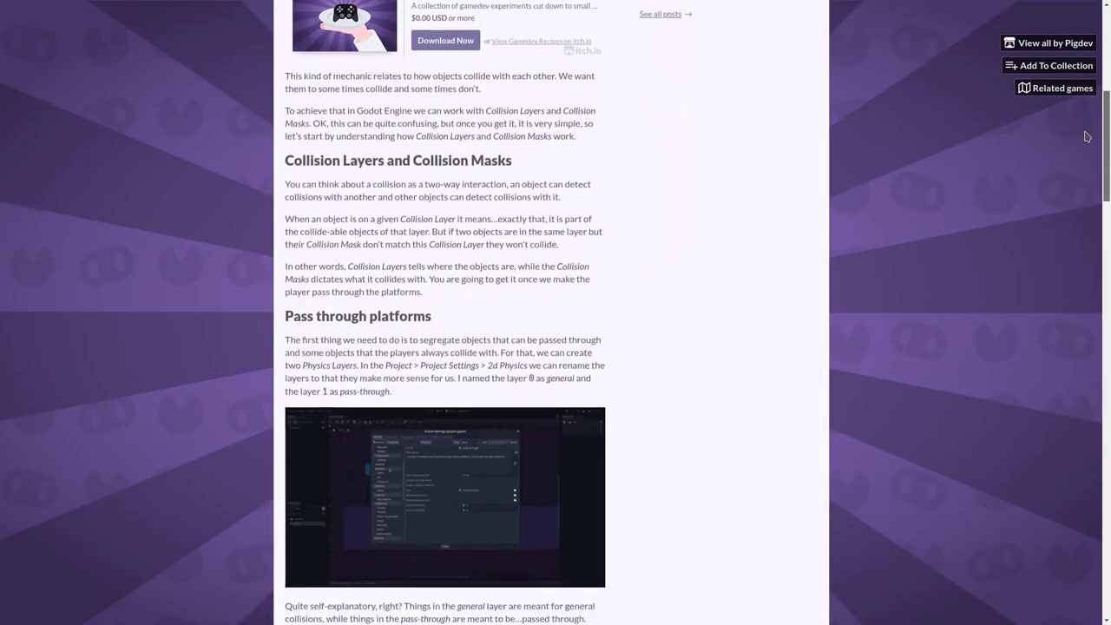
{"action": "scroll", "coordinate": [1080, 179], "scroll_direction": "down", "scroll_amount": 6}
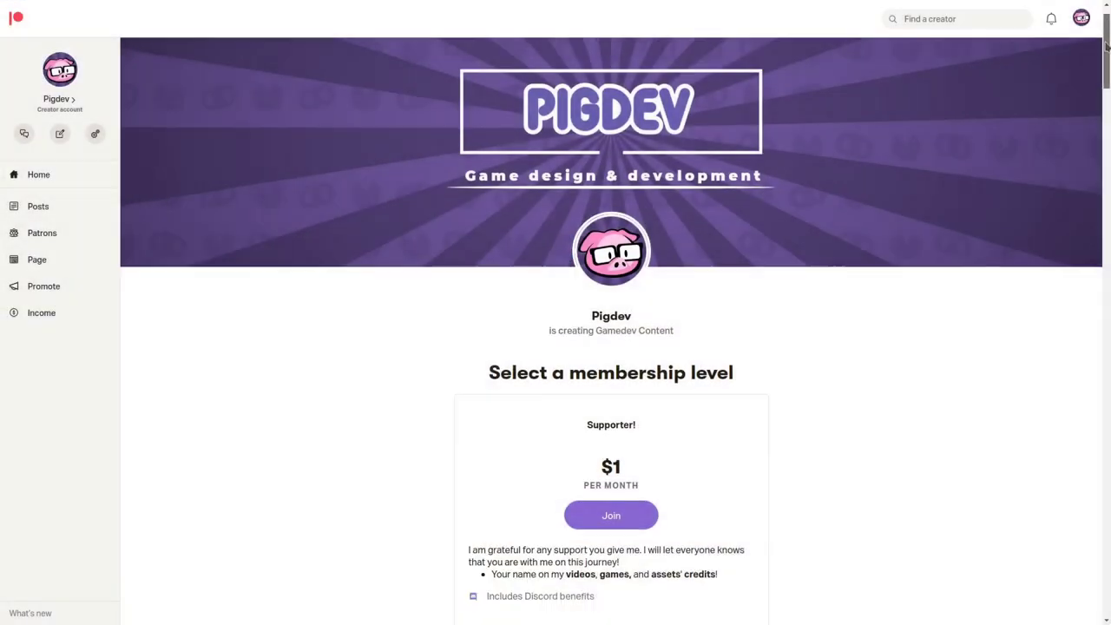
- Scroll down the creator's Patreon page to look over its goals section
{"action": "scroll", "coordinate": [1108, 65], "scroll_direction": "down", "scroll_amount": 3}
{"action": "scroll", "coordinate": [1108, 65], "scroll_direction": "down", "scroll_amount": 4}
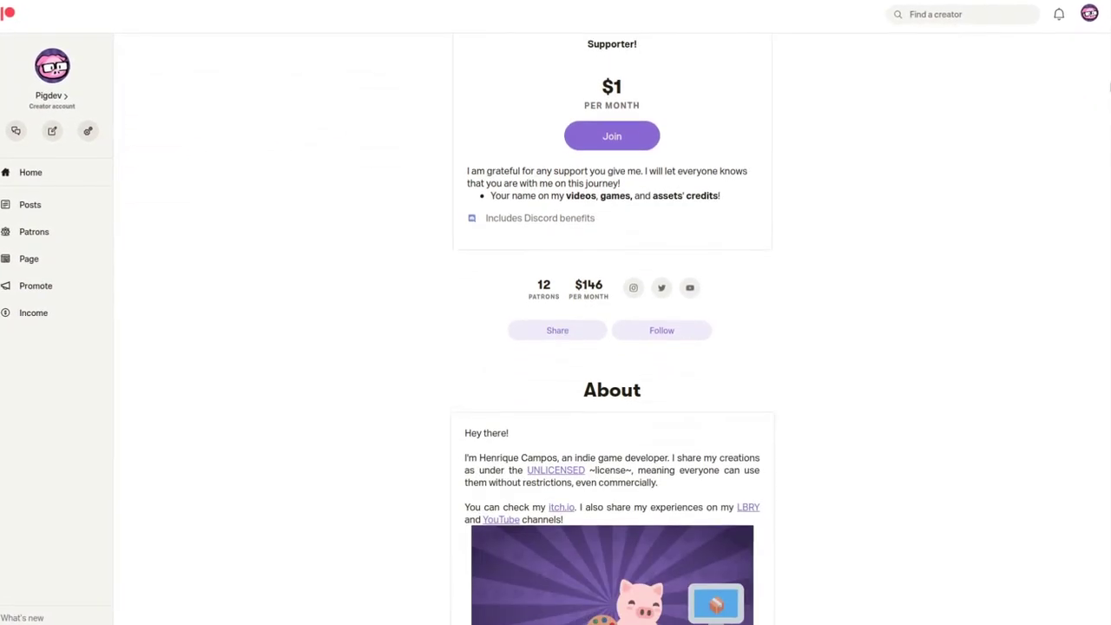
{"action": "scroll", "coordinate": [556, 313], "scroll_direction": "down", "scroll_amount": 3}
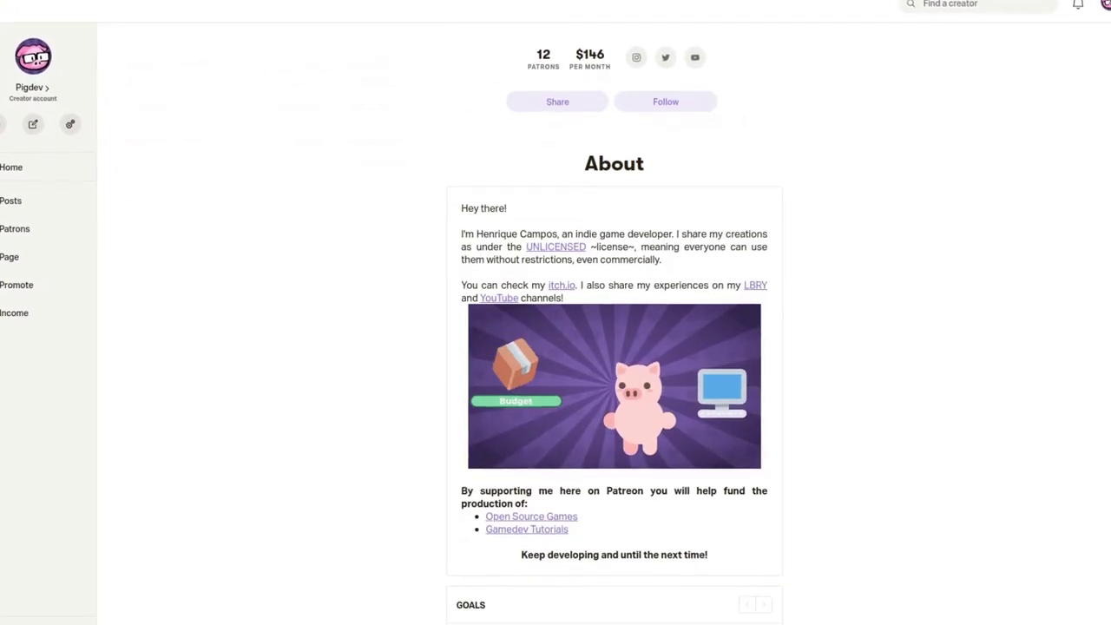
{"action": "scroll", "coordinate": [999, 165], "scroll_direction": "down", "scroll_amount": 3}
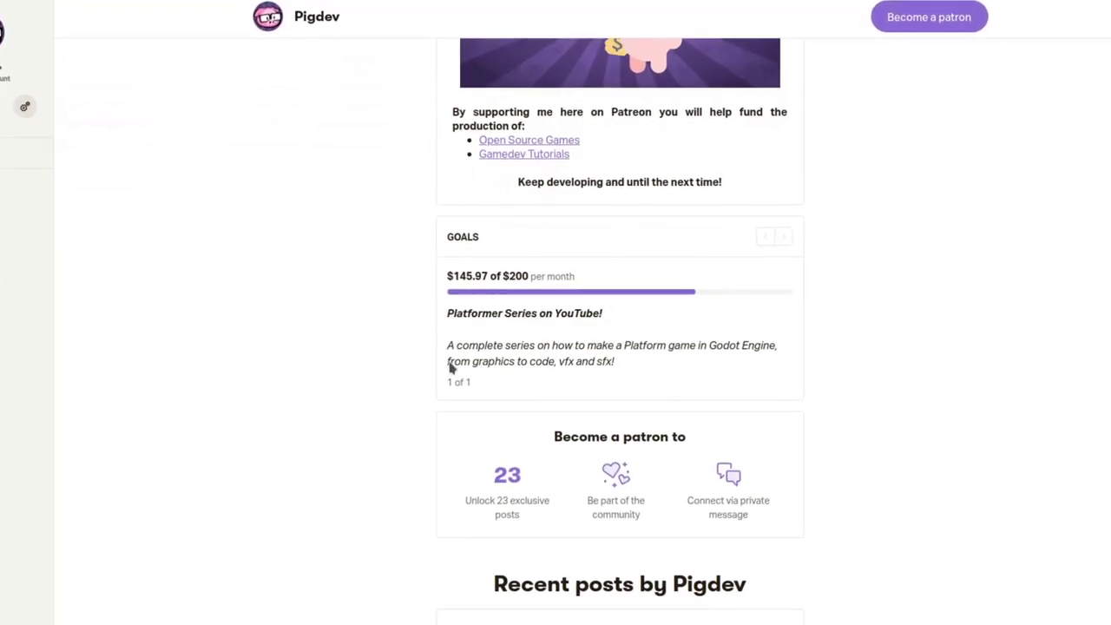
{"action": "left_click_drag", "start_coordinate": [513, 385], "coordinate": [868, 390]}
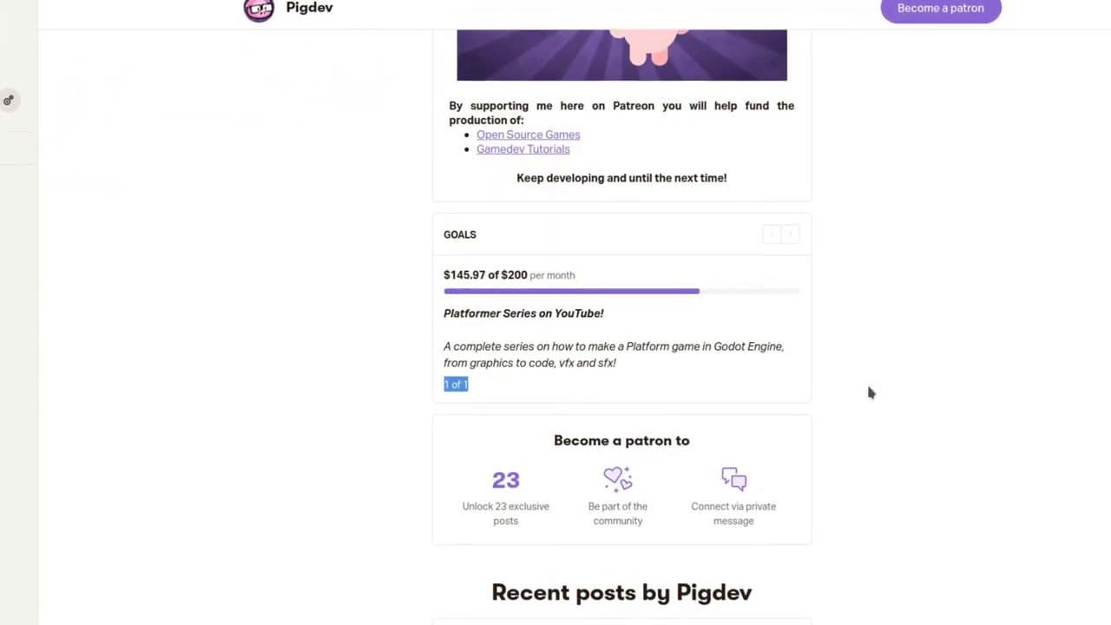
{"action": "left_click", "coordinate": [882, 379]}
- Join the Supporter! tier and change the monthly price to $10.00
{"action": "left_click", "coordinate": [944, 6]}
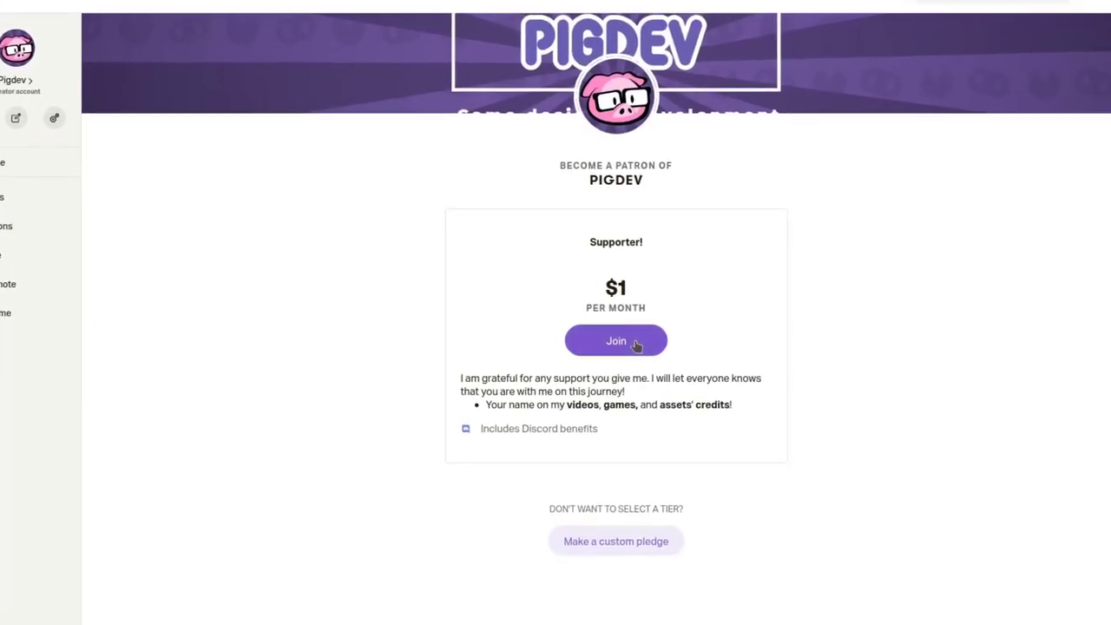
{"action": "left_click", "coordinate": [647, 339]}
{"action": "left_click_drag", "start_coordinate": [422, 105], "coordinate": [409, 105]}
{"action": "type", "text": "0"}
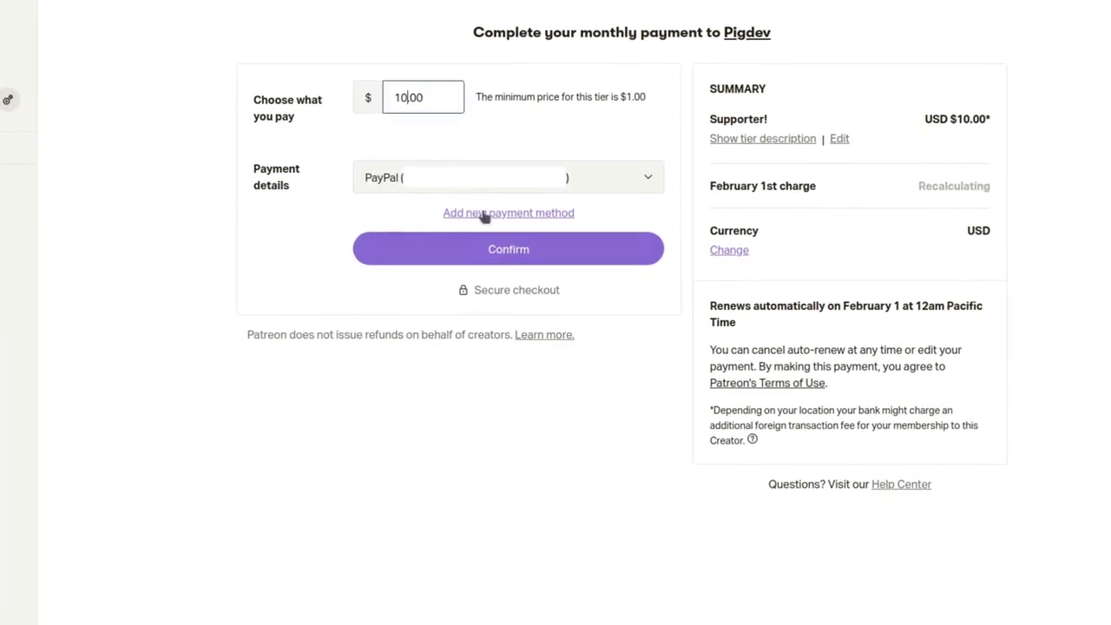